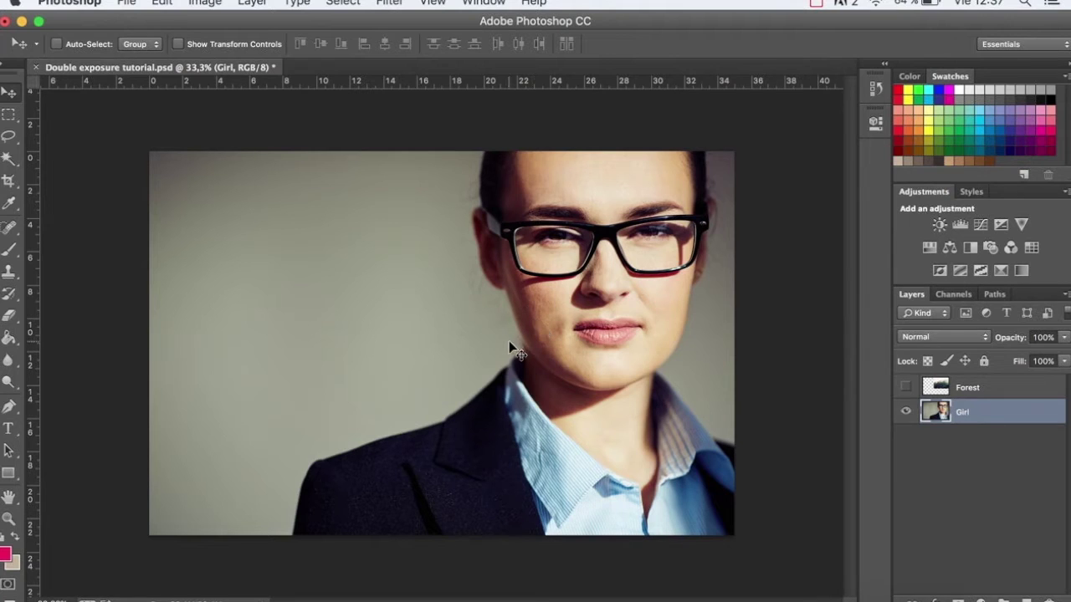
# Hide the Forest layer, make the Girl layer active, and zoom in on her face.
pyautogui.click(906, 388)
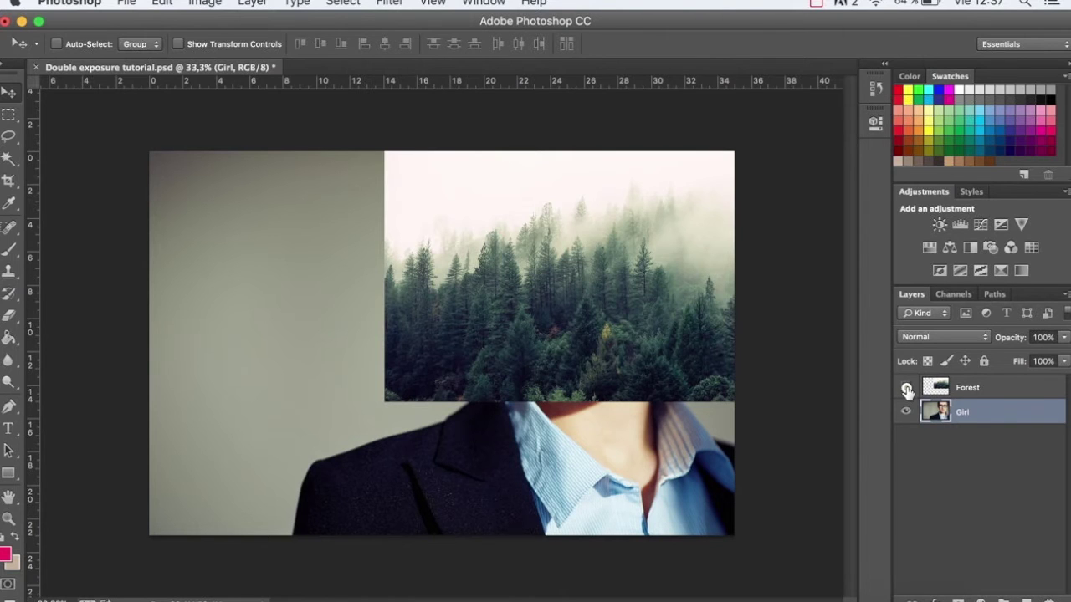
pyautogui.click(906, 389)
pyautogui.click(906, 390)
pyautogui.click(929, 390)
pyautogui.click(931, 411)
pyautogui.click(905, 388)
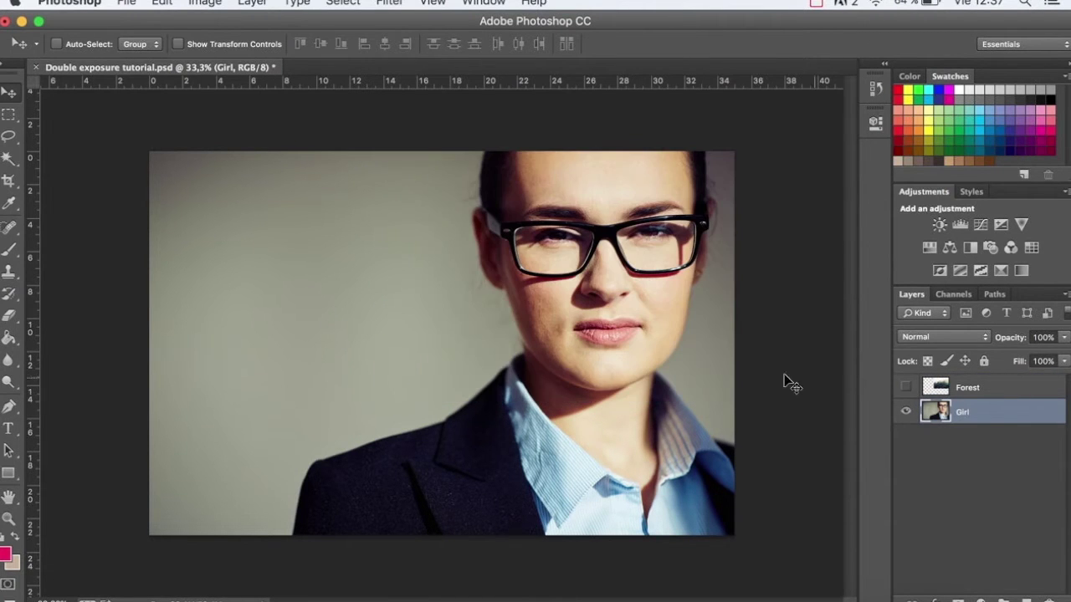
pyautogui.moveTo(574, 288); pyautogui.dragTo(593, 284)
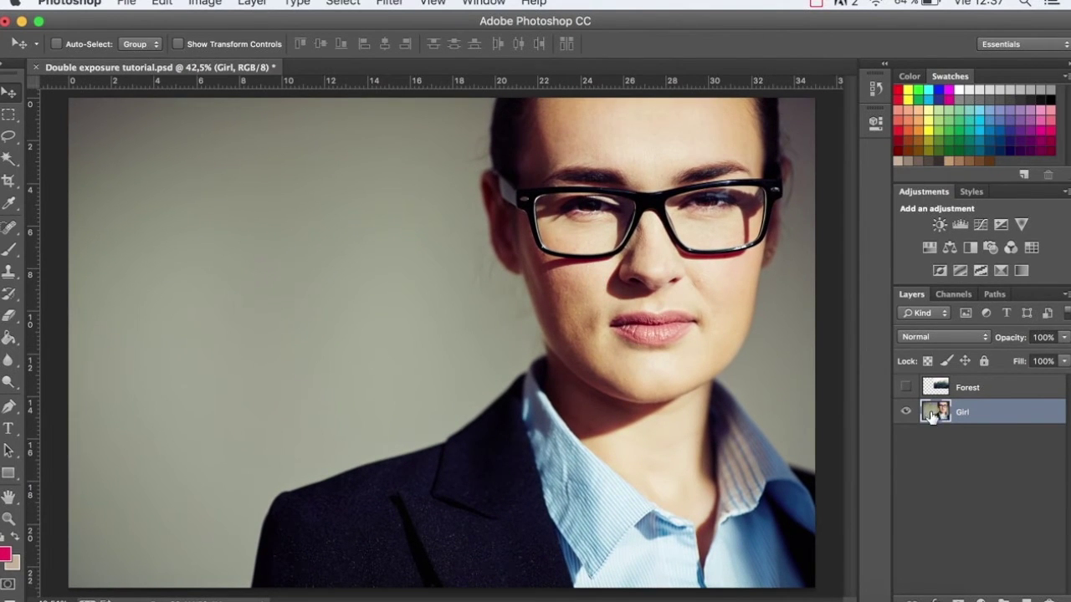
# Apply Levels to the Girl portrait with black input 28 and white input 229.
pyautogui.press('super+l')
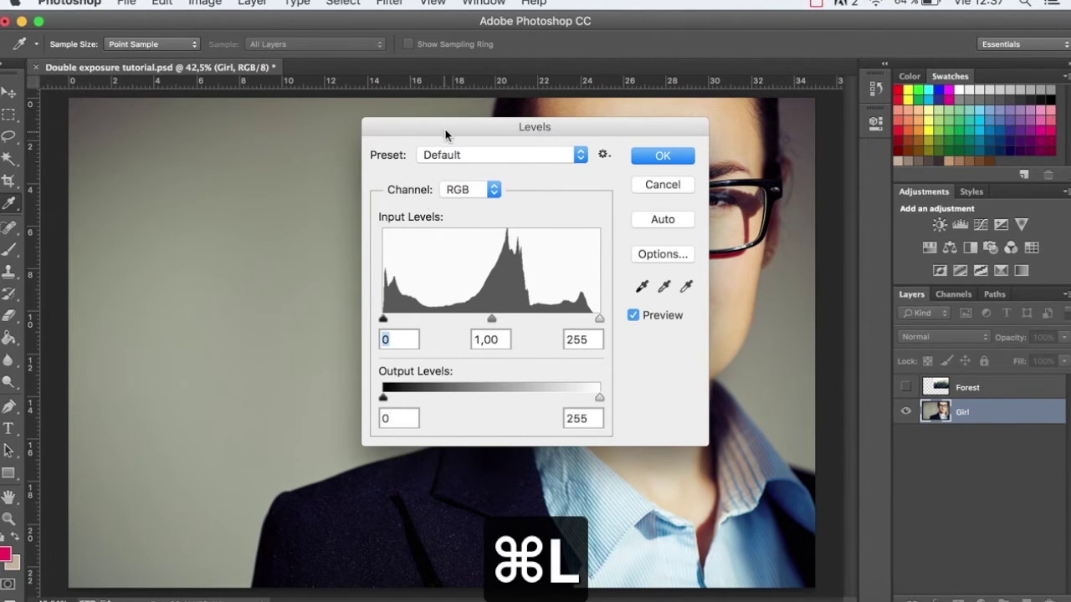
pyautogui.moveTo(425, 130); pyautogui.dragTo(256, 140)
pyautogui.moveTo(224, 332); pyautogui.dragTo(226, 327)
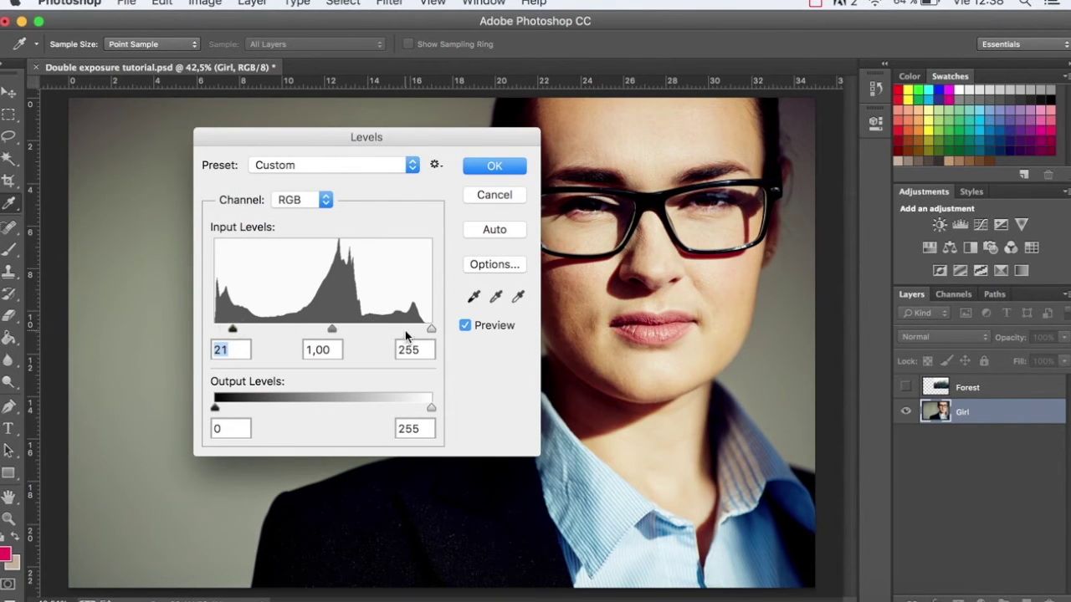
pyautogui.moveTo(430, 329); pyautogui.dragTo(404, 328)
pyautogui.moveTo(233, 331); pyautogui.dragTo(241, 329)
pyautogui.moveTo(399, 333); pyautogui.dragTo(409, 328)
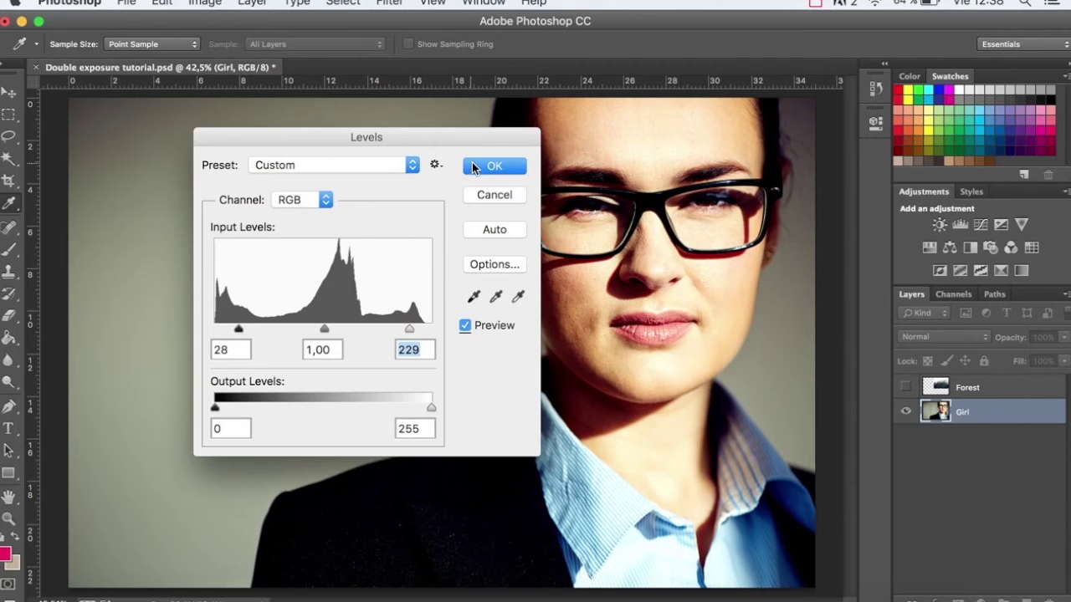
pyautogui.click(474, 167)
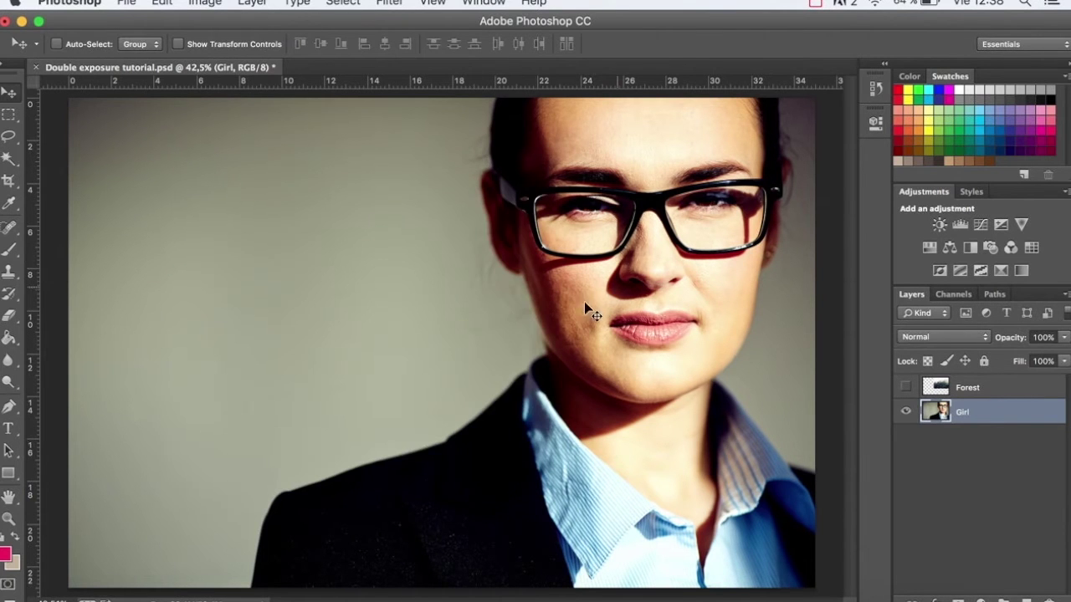
# Magic-wand the grey backdrop, adding the top-left corner slivers and the strips right of the face.
pyautogui.moveTo(478, 315)
pyautogui.mouseDown()
pyautogui.moveTo(452, 320)
pyautogui.moveTo(462, 321)
pyautogui.mouseUp()
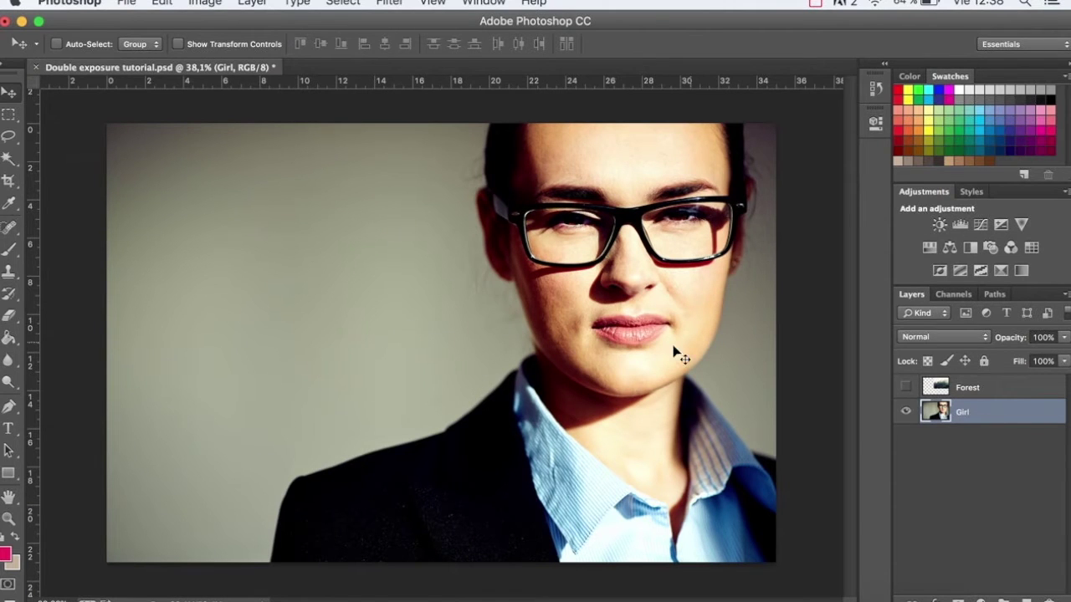
pyautogui.press('w')
pyautogui.click(278, 286)
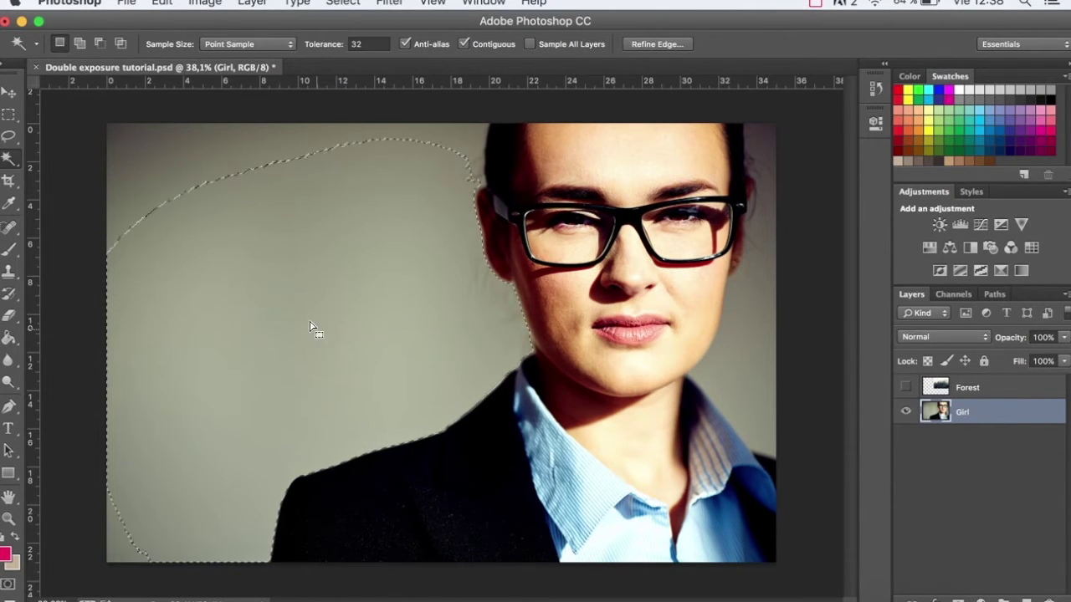
pyautogui.keyDown('shift'); pyautogui.click(206, 168); pyautogui.keyUp('shift')
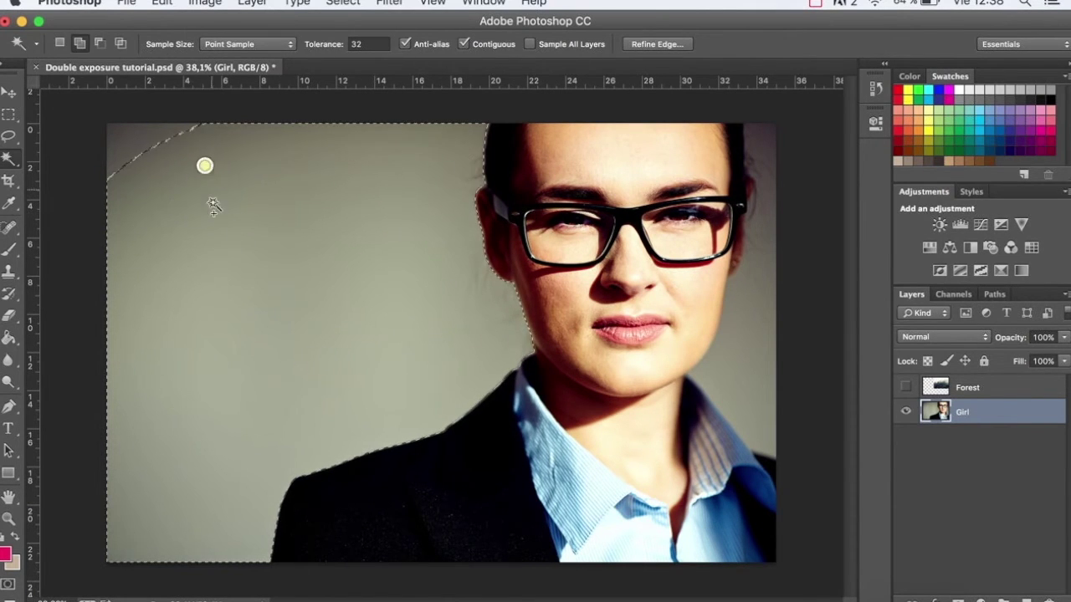
pyautogui.keyDown('shift'); pyautogui.click(132, 139); pyautogui.keyUp('shift')
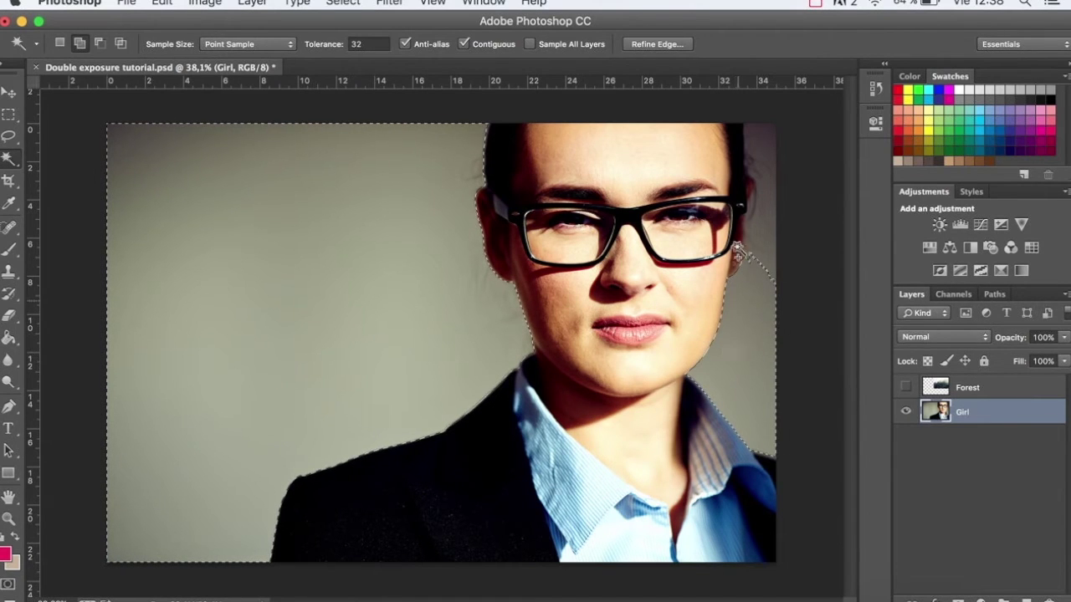
pyautogui.keyDown('shift'); pyautogui.click(751, 152); pyautogui.keyUp('shift')
pyautogui.keyDown('shift'); pyautogui.click(776, 243); pyautogui.keyUp('shift')
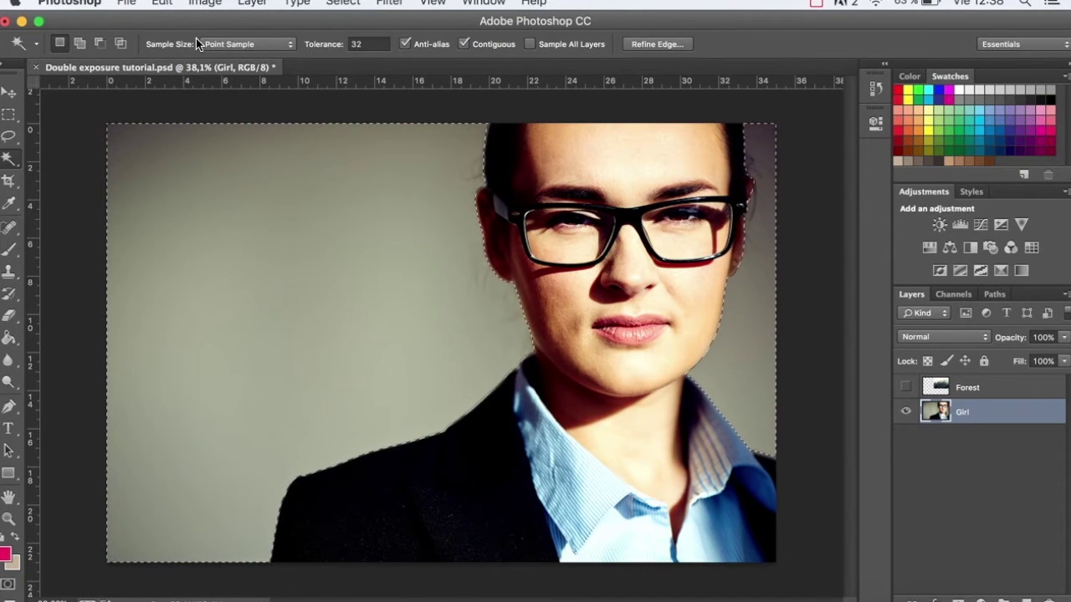
# Invert the selection and refine its edge (Radius 6,8 px, Smooth 12), outputting a new masked layer.
pyautogui.click(326, 2)
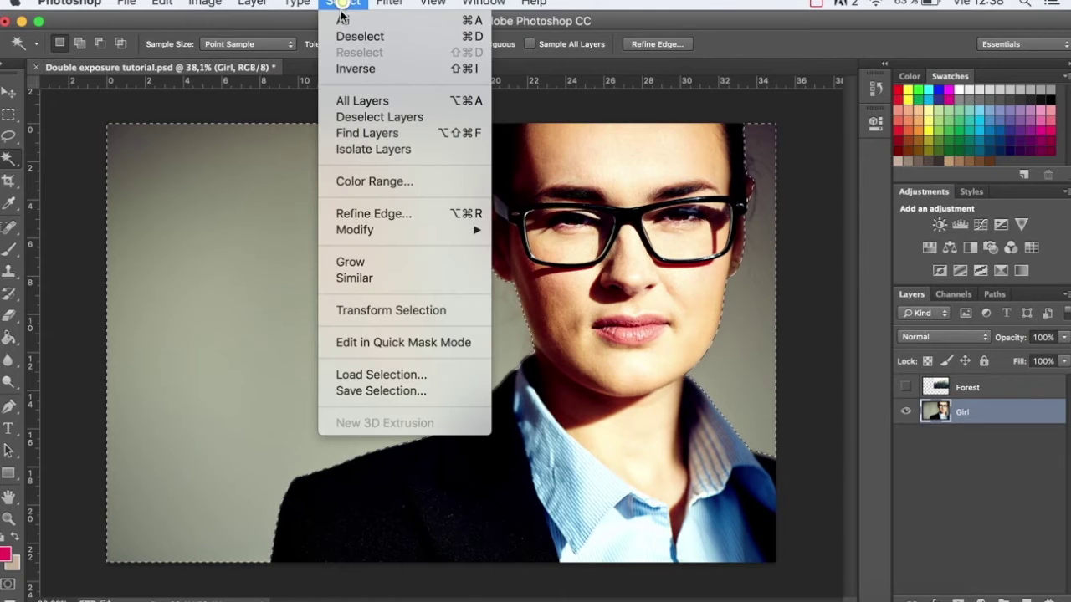
pyautogui.click(376, 67)
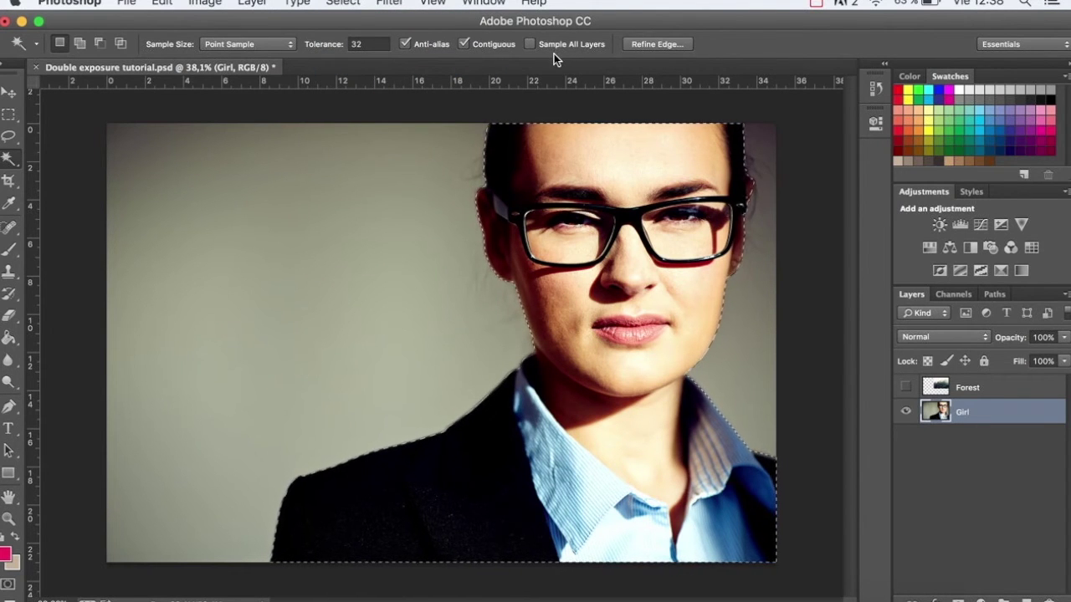
pyautogui.click(642, 44)
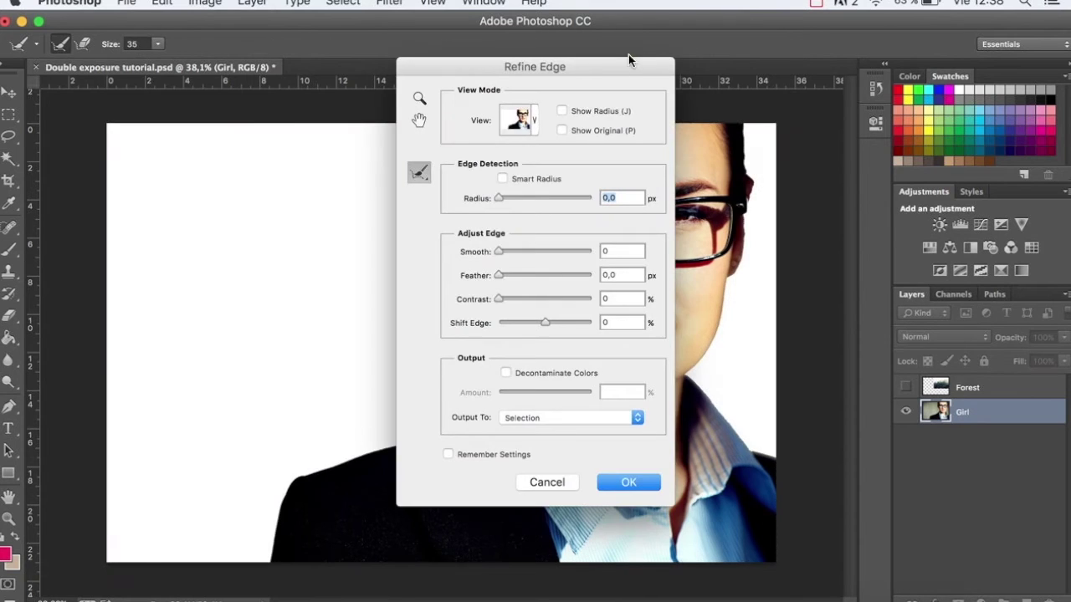
pyautogui.moveTo(556, 67); pyautogui.dragTo(279, 117)
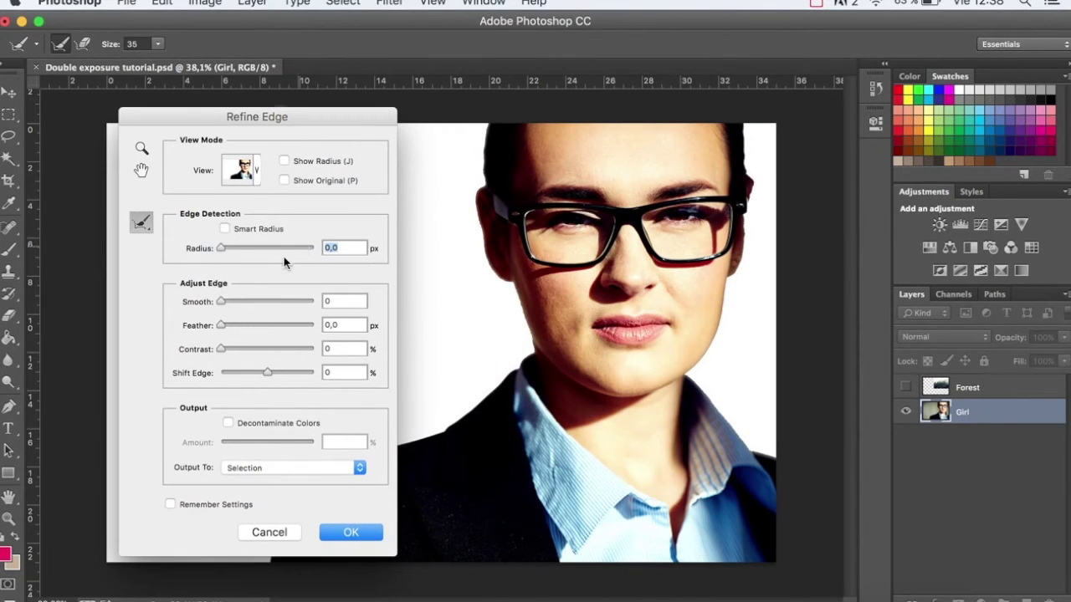
pyautogui.moveTo(224, 250); pyautogui.dragTo(232, 305)
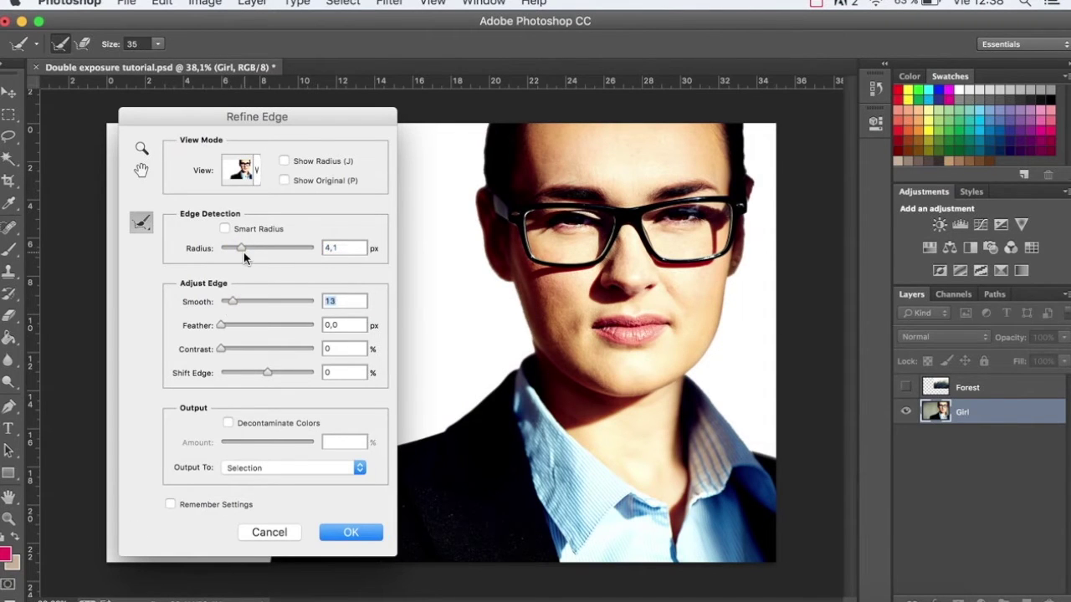
pyautogui.moveTo(248, 249); pyautogui.dragTo(250, 251)
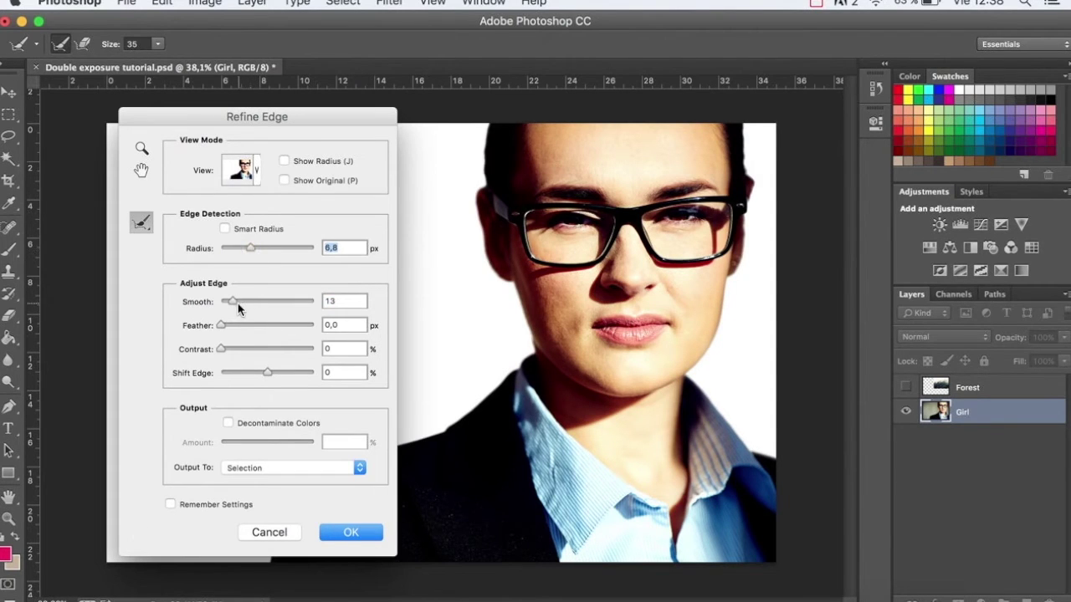
pyautogui.moveTo(237, 304); pyautogui.dragTo(233, 313)
pyautogui.click(359, 470)
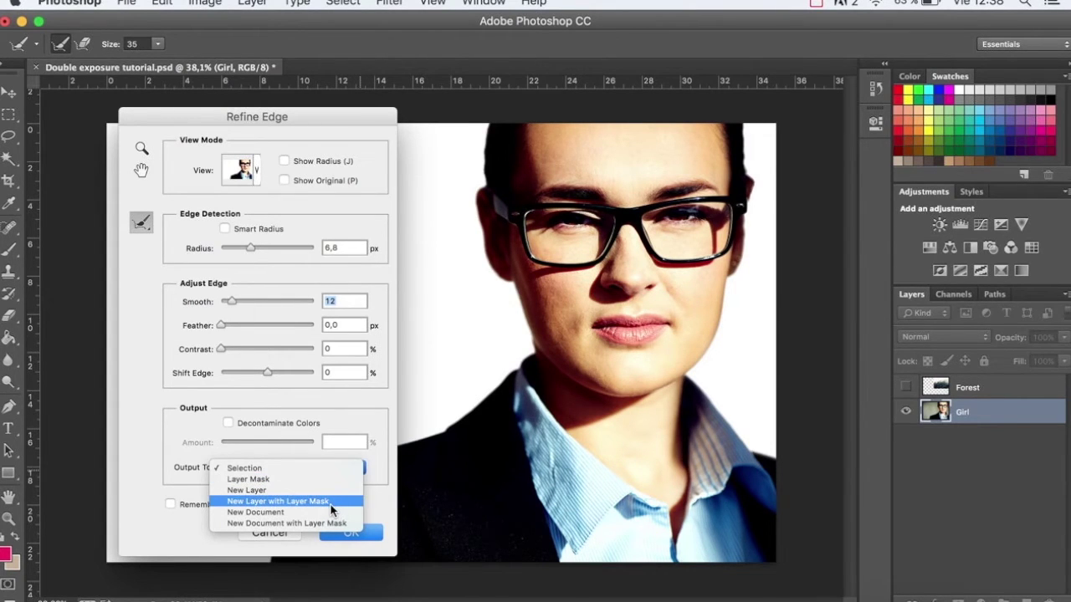
pyautogui.click(331, 502)
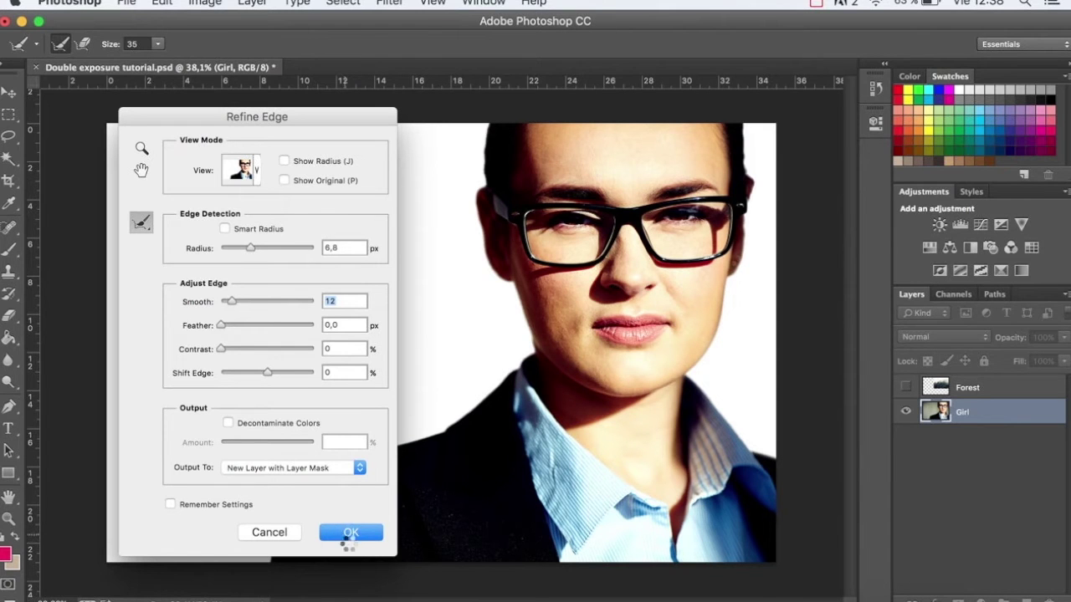
pyautogui.click(344, 534)
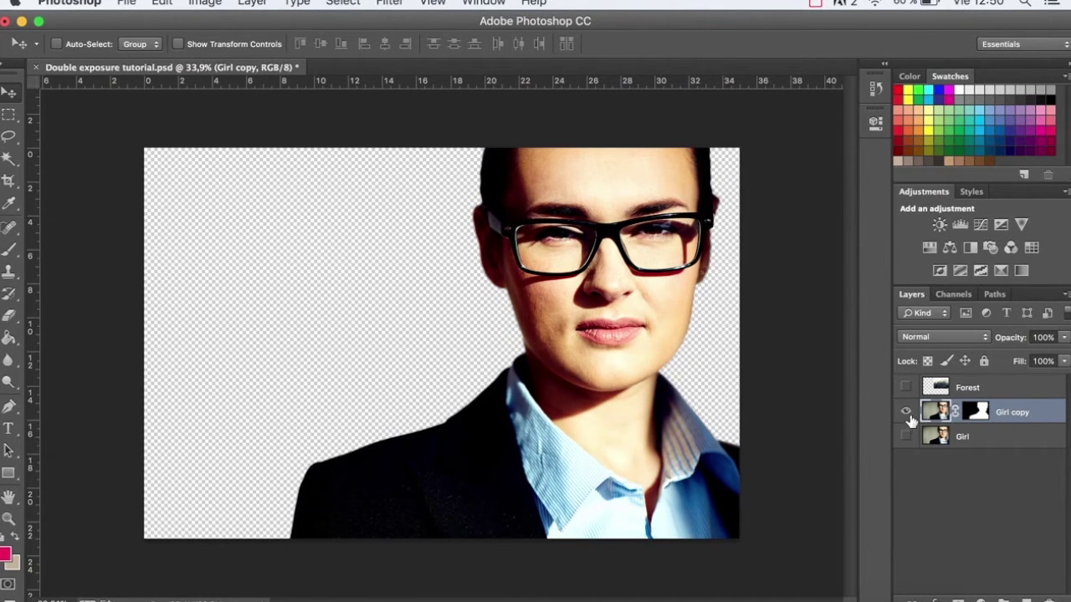
# Hide Girl copy, show Forest, and duplicate it as Forest copy moved to the left side.
pyautogui.click(906, 412)
pyautogui.click(905, 387)
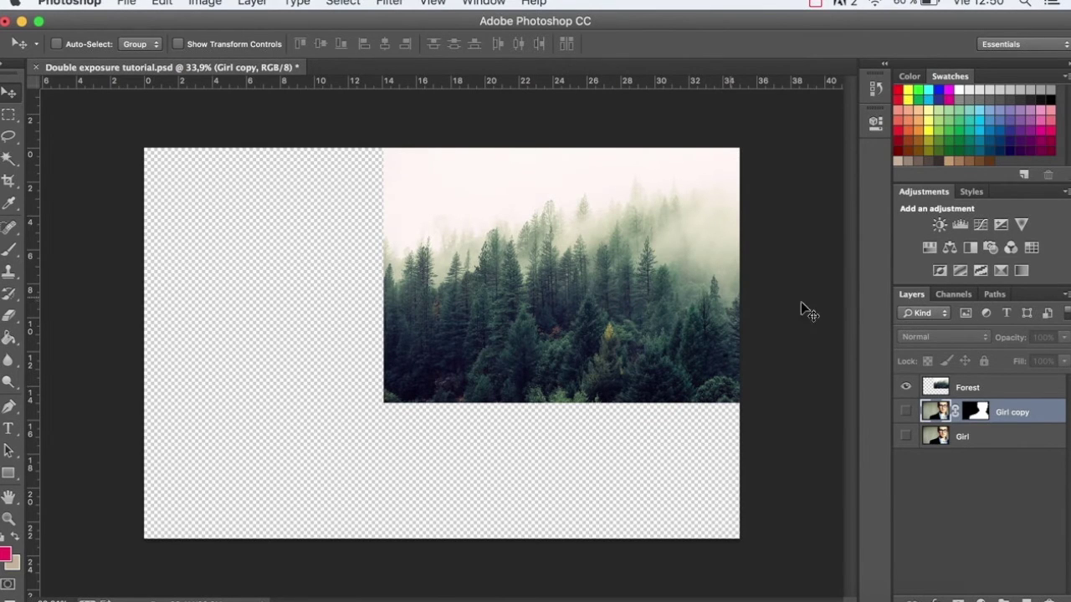
pyautogui.click(966, 386)
pyautogui.click(1065, 295)
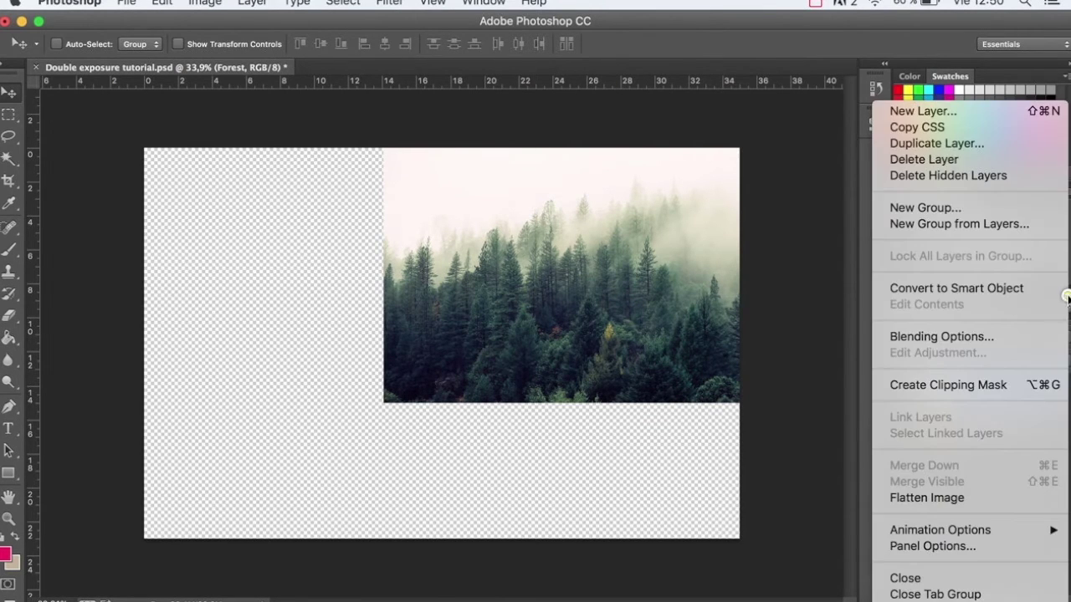
pyautogui.click(940, 143)
pyautogui.click(708, 240)
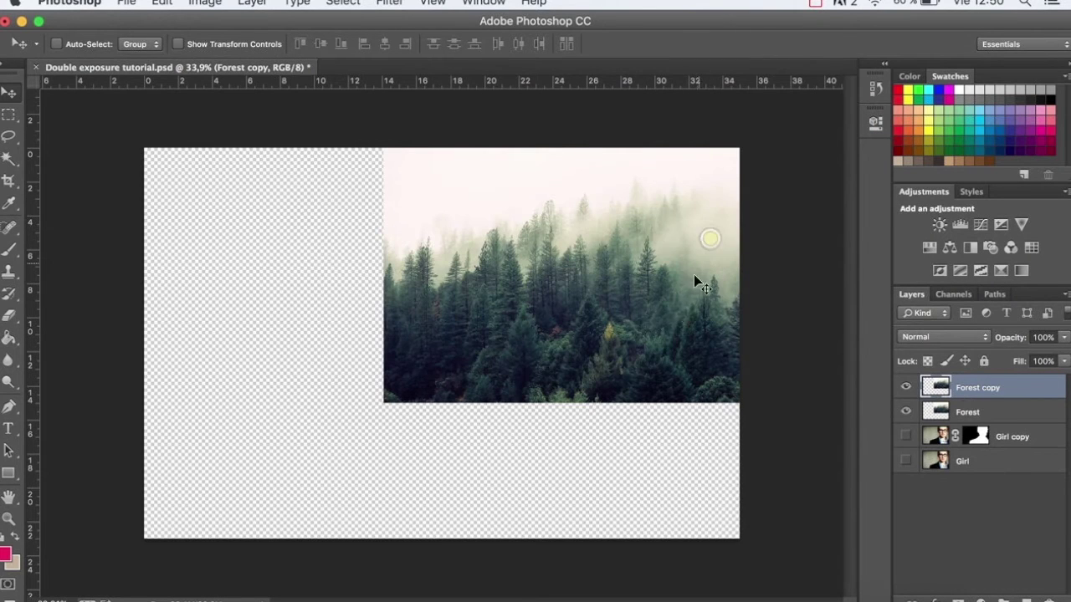
pyautogui.moveTo(632, 343); pyautogui.dragTo(457, 338)
# Flip Forest copy horizontally and slide it left so the trees span the canvas width.
pyautogui.click(162, 4)
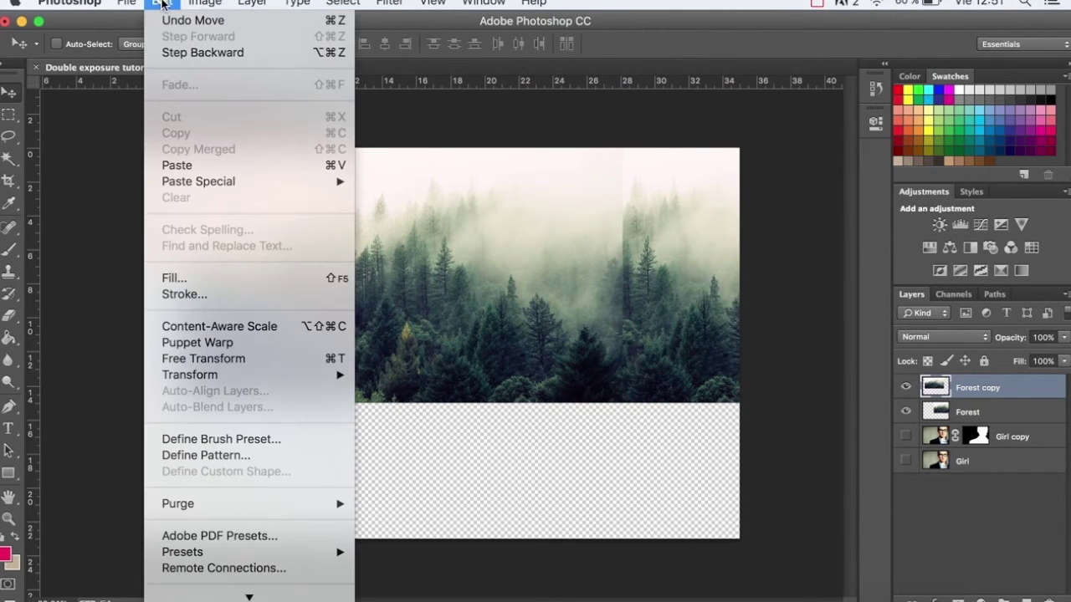
pyautogui.moveTo(251, 374)
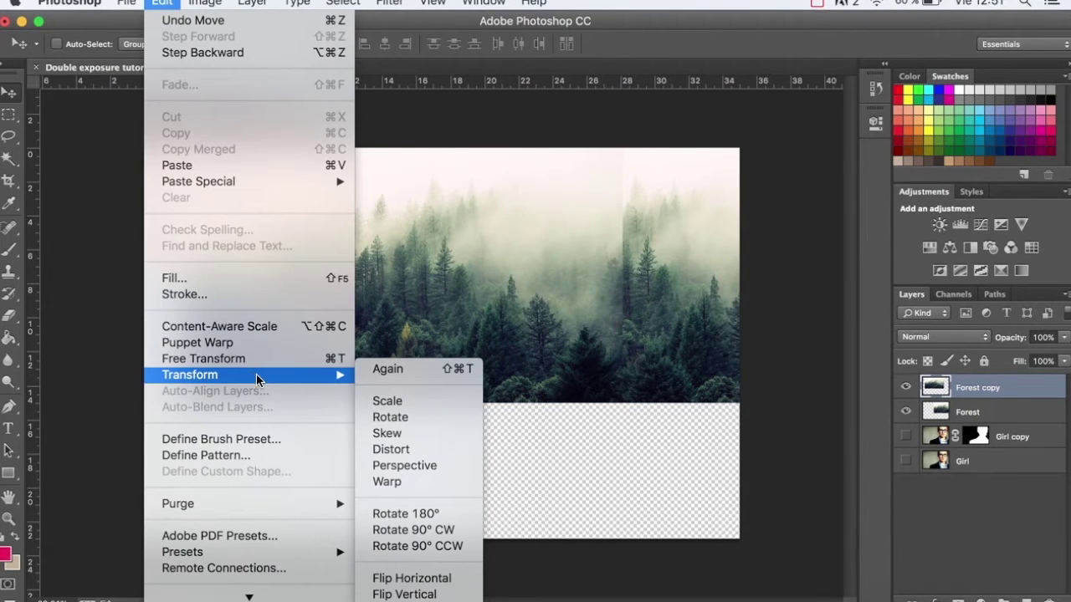
pyautogui.click(425, 577)
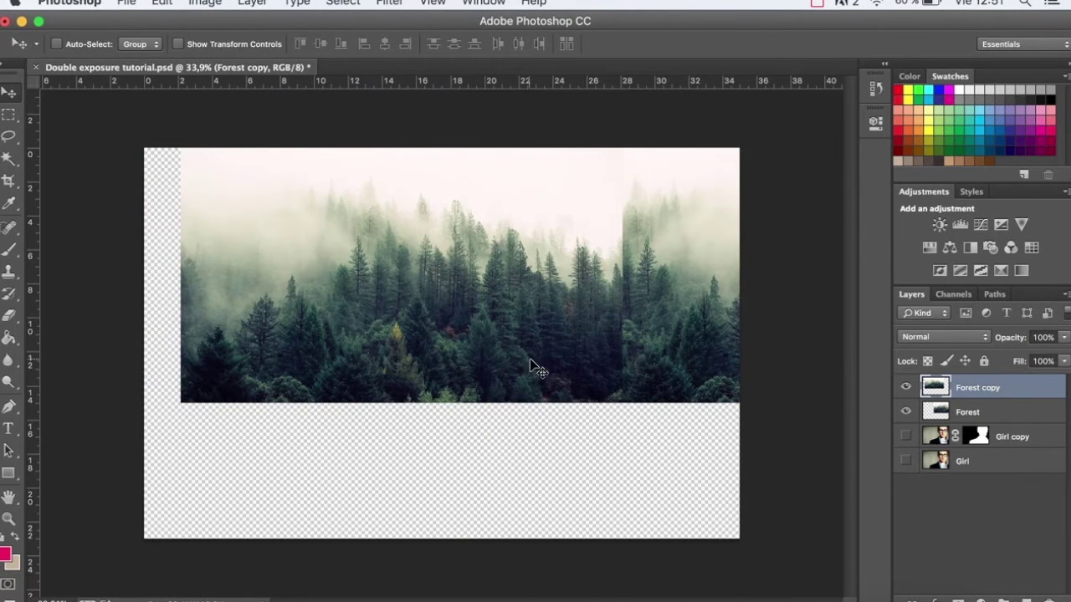
pyautogui.moveTo(530, 361); pyautogui.dragTo(297, 363)
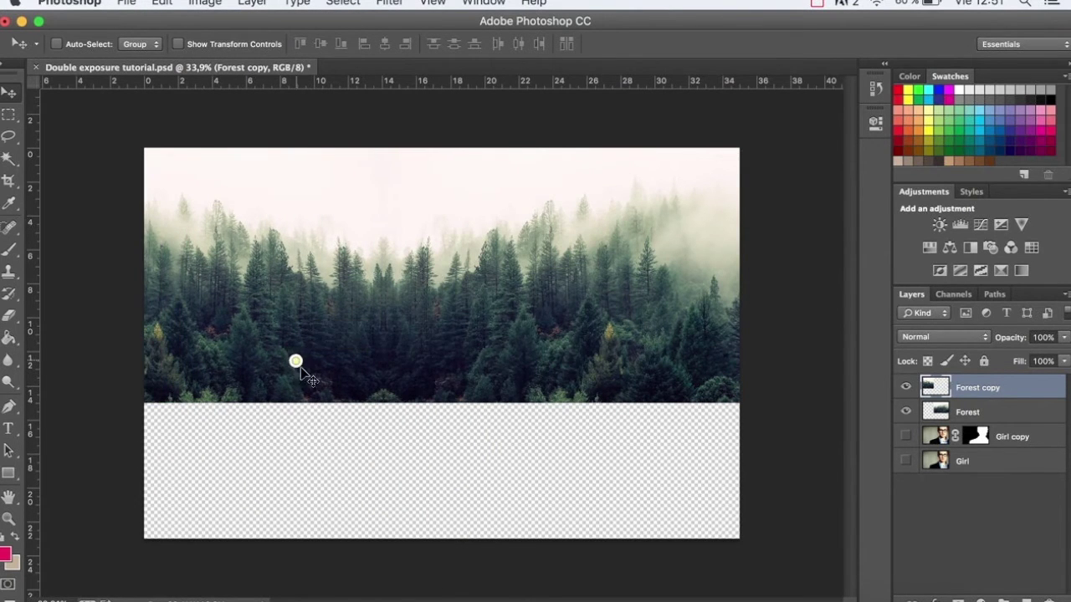
pyautogui.moveTo(370, 376); pyautogui.dragTo(438, 363)
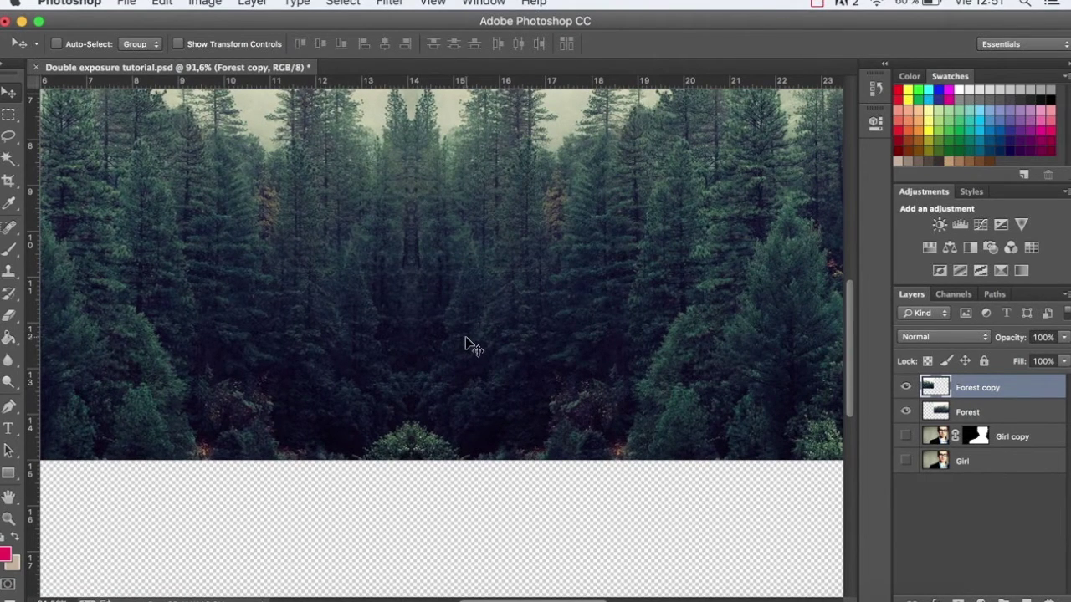
pyautogui.moveTo(485, 396); pyautogui.dragTo(406, 410)
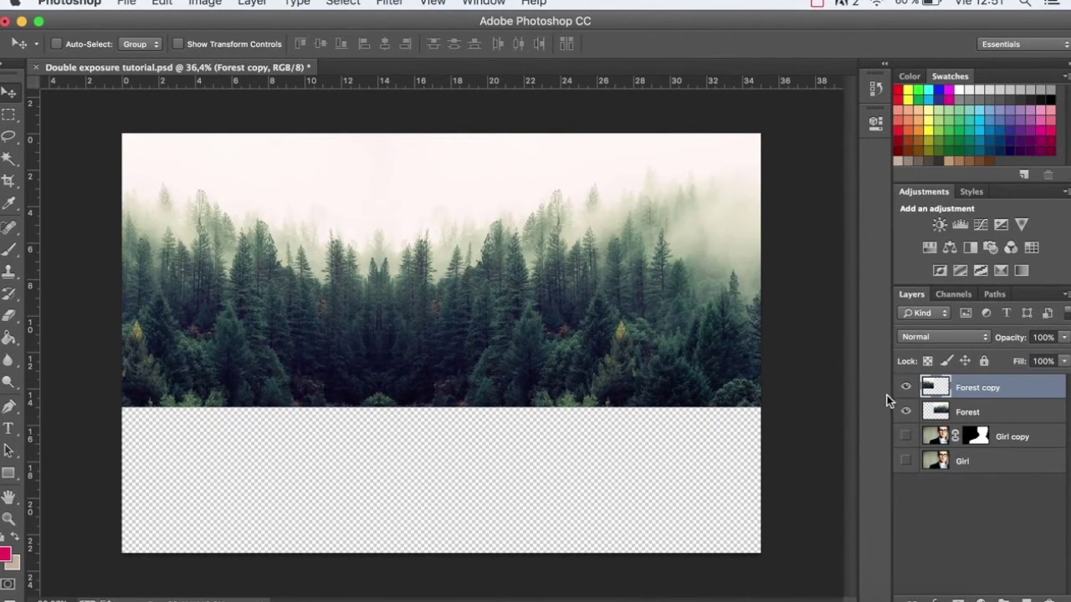
# Duplicate both forest layers, flip them vertically, and move them down as a reflection.
pyautogui.keyDown('shift'); pyautogui.click(962, 412); pyautogui.keyUp('shift')
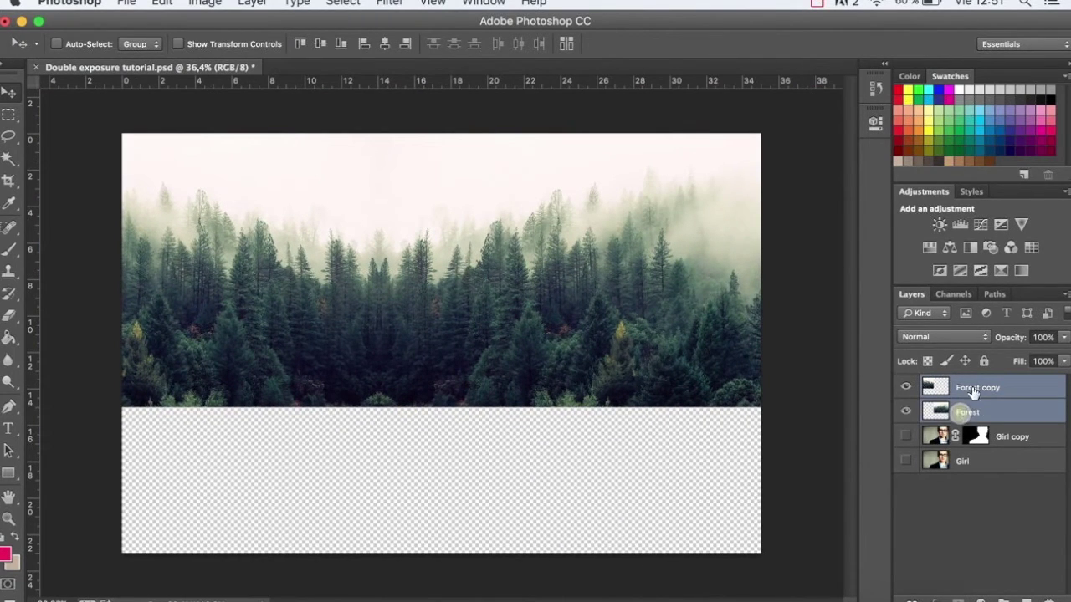
pyautogui.click(1065, 294)
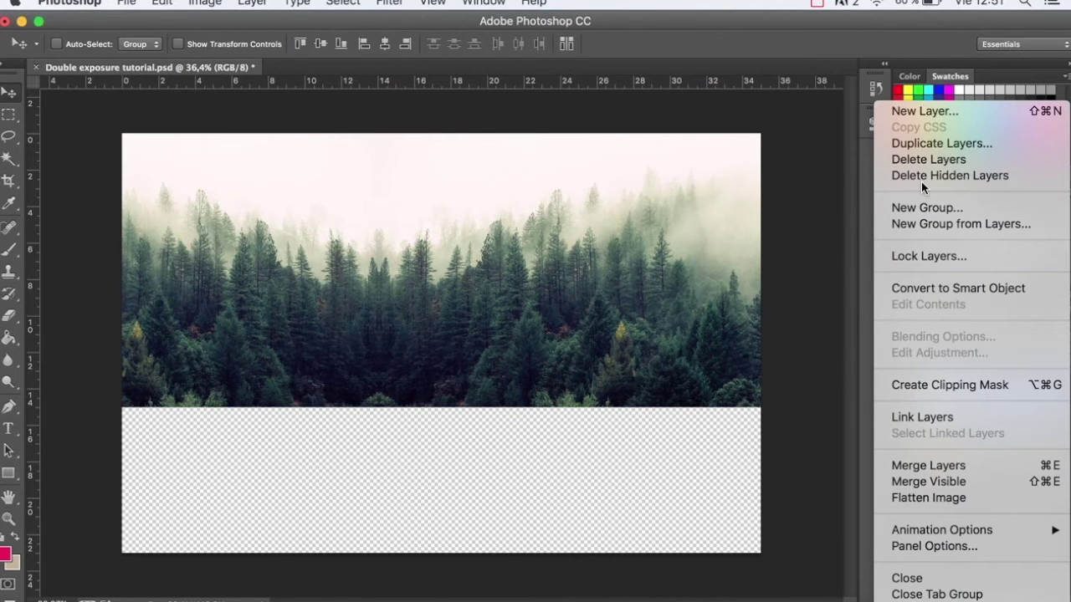
pyautogui.click(920, 143)
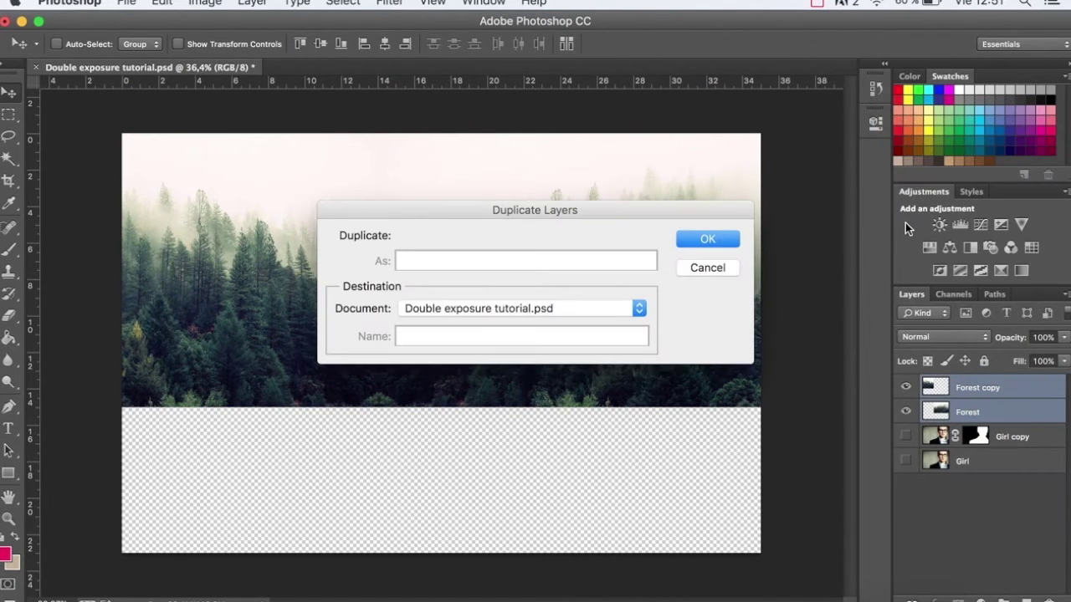
pyautogui.click(717, 240)
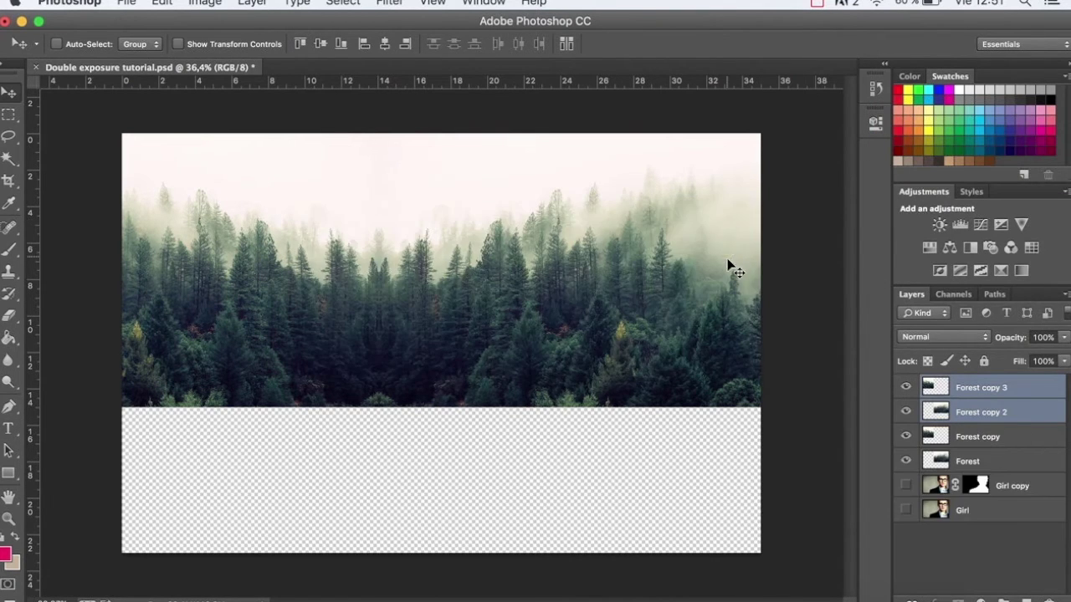
pyautogui.click(161, 3)
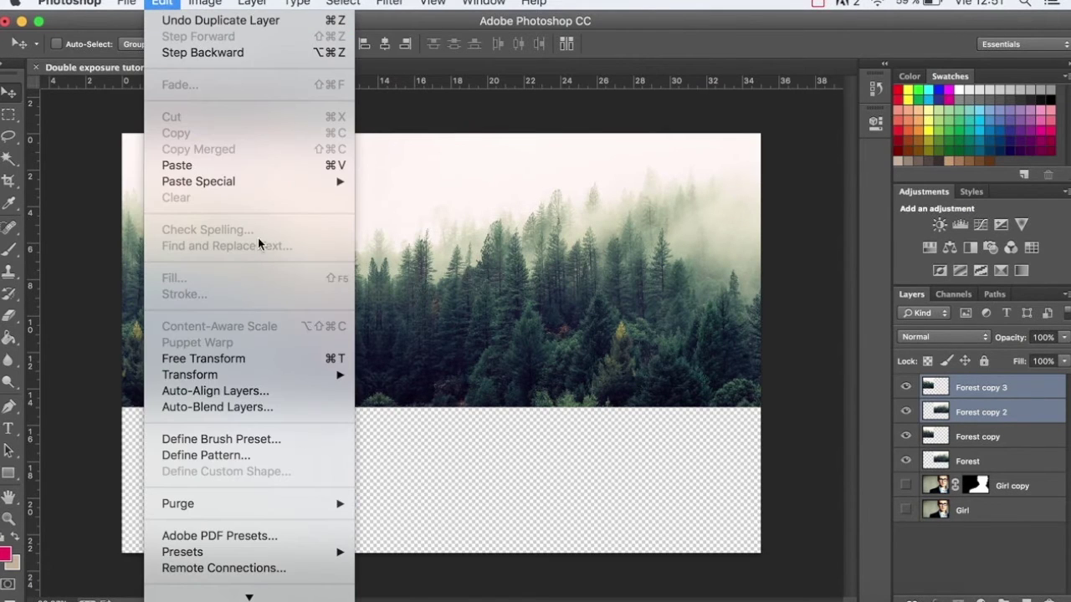
pyautogui.moveTo(294, 375)
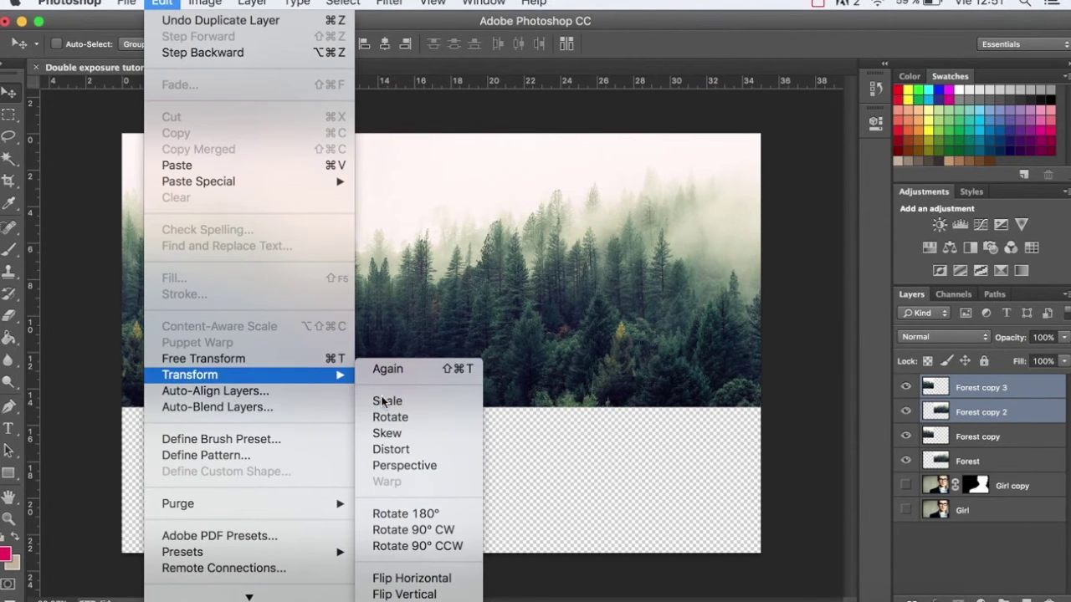
pyautogui.click(429, 595)
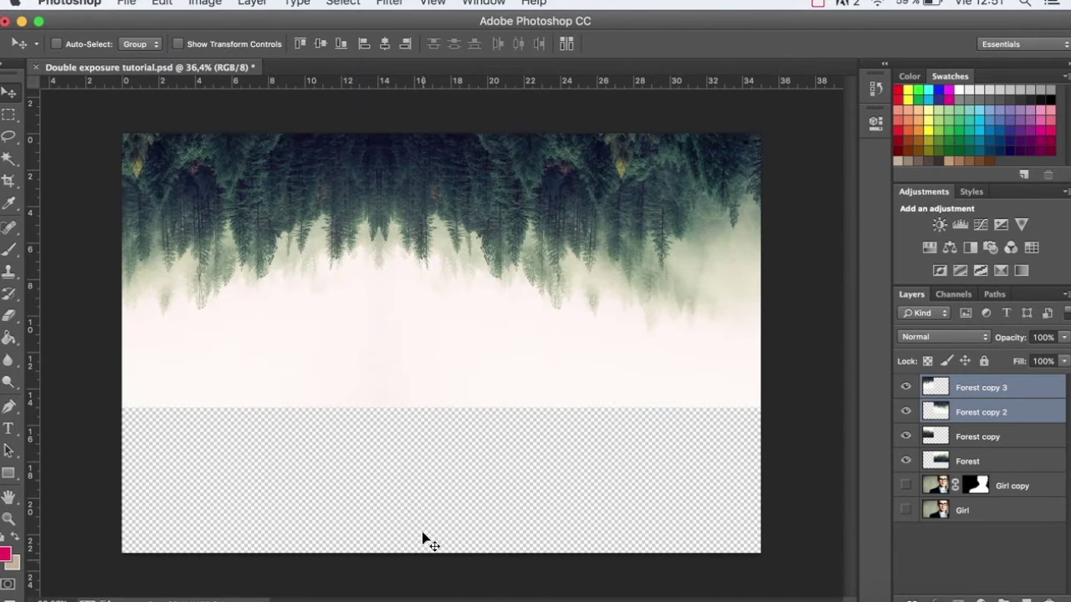
pyautogui.moveTo(490, 214); pyautogui.dragTo(519, 530)
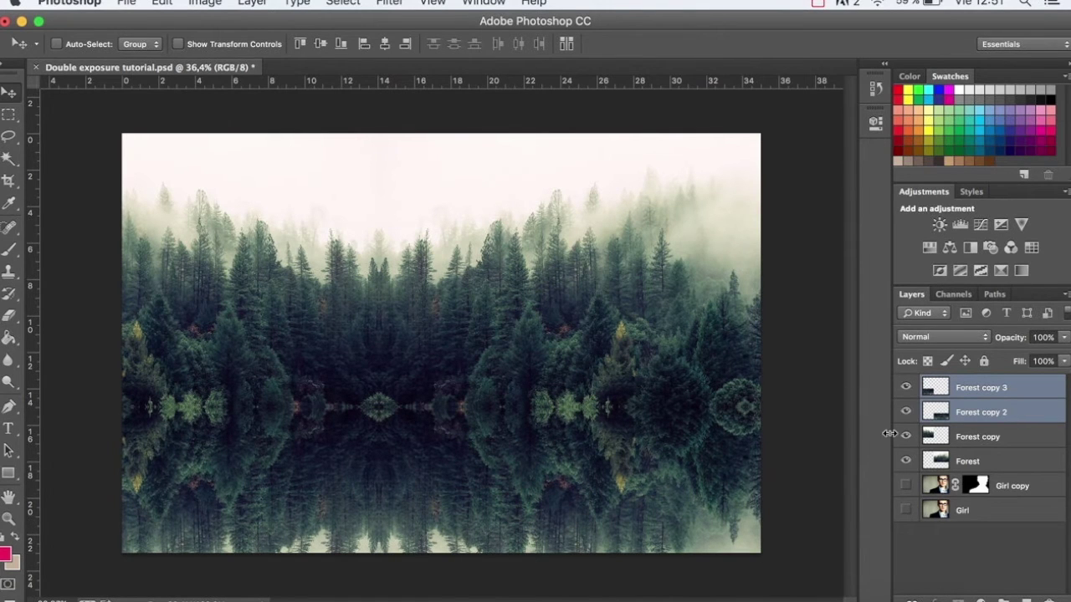
# Merge all visible forest layers into a single Forest copy 3 layer.
pyautogui.keyDown('shift'); pyautogui.click(959, 463); pyautogui.keyUp('shift')
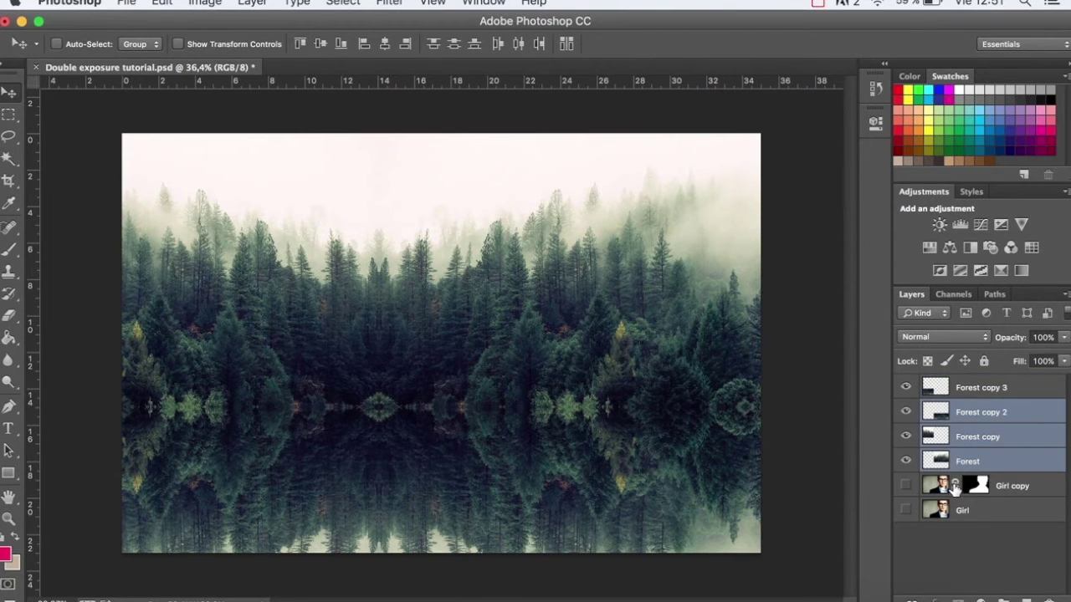
pyautogui.click(979, 389)
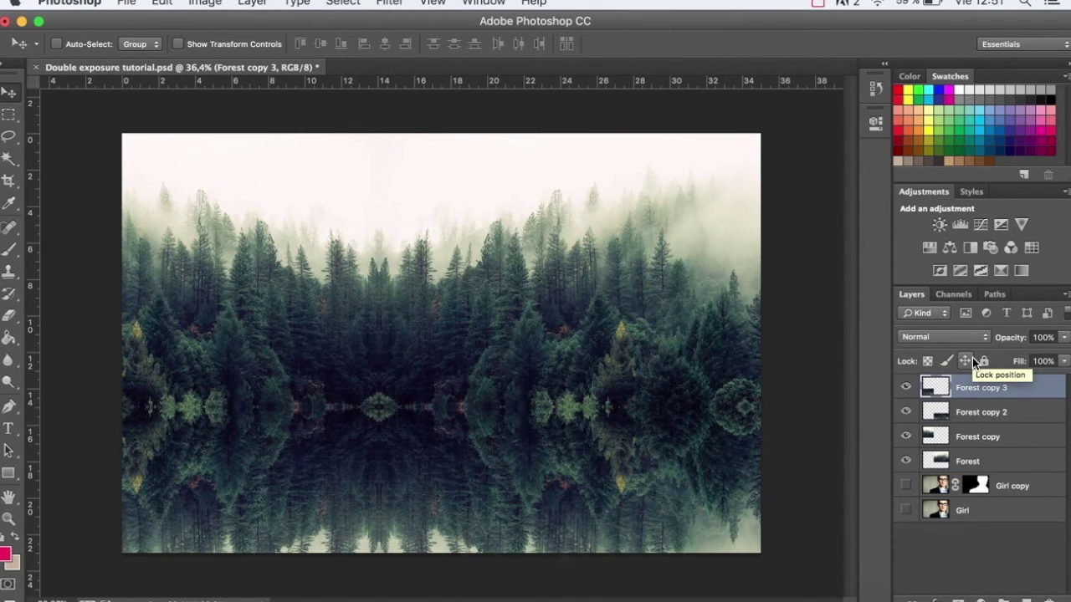
pyautogui.press('super+shift+e')
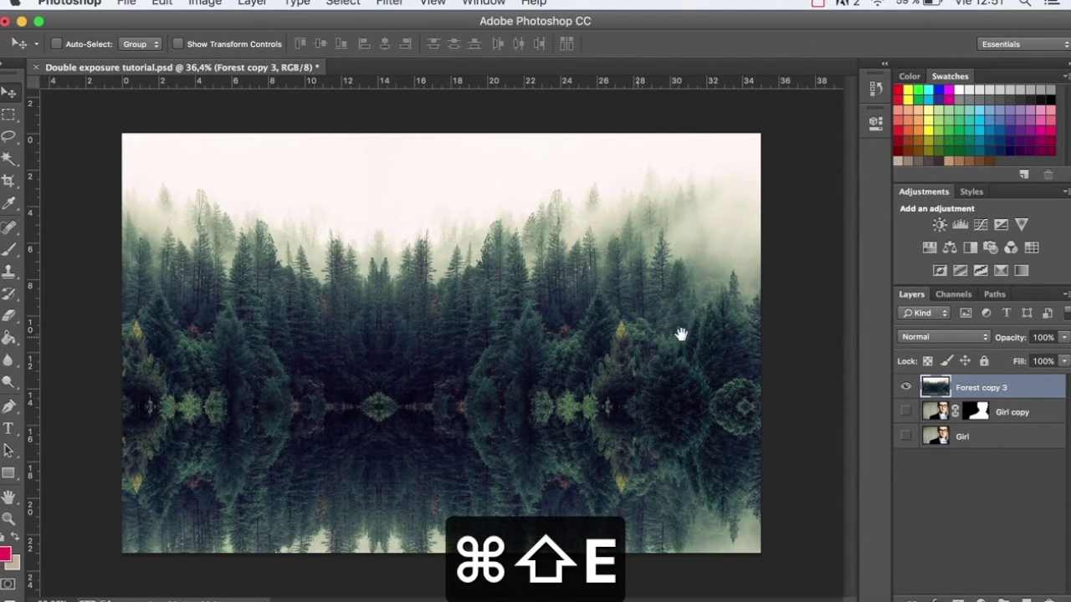
# Rename the merged layer 'Forest' and copy the Girl copy's silhouette mask onto it.
pyautogui.doubleClick(980, 389)
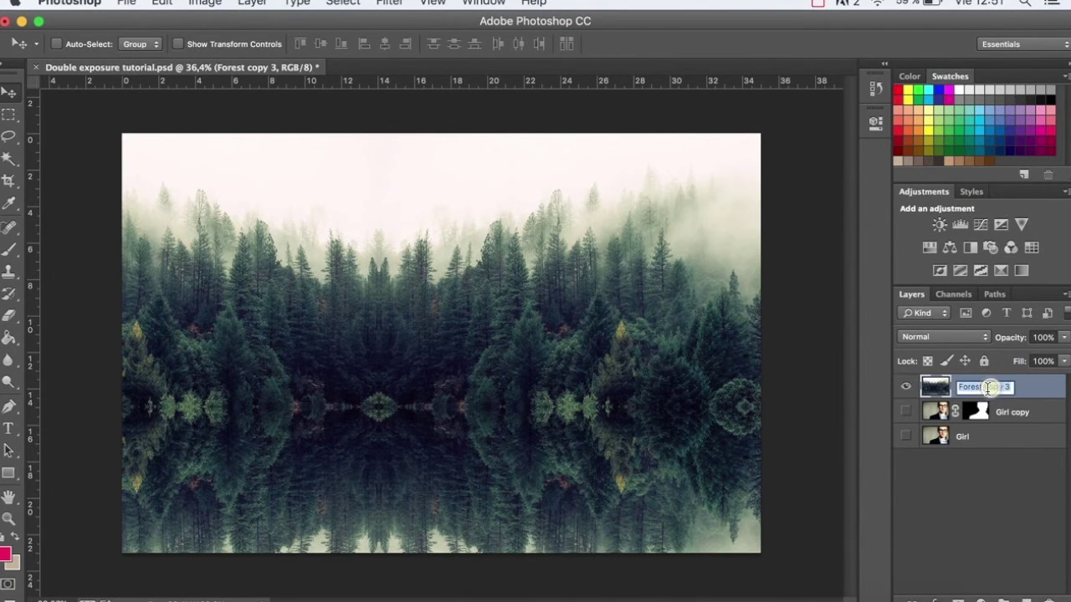
pyautogui.write('Forest')
pyautogui.press('Return')
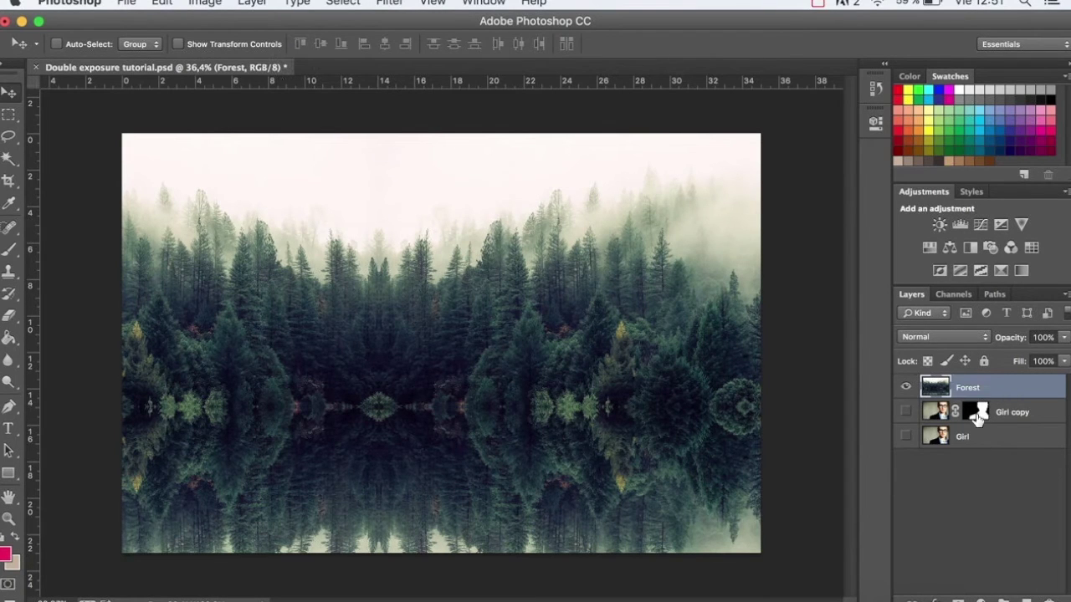
pyautogui.click(976, 413)
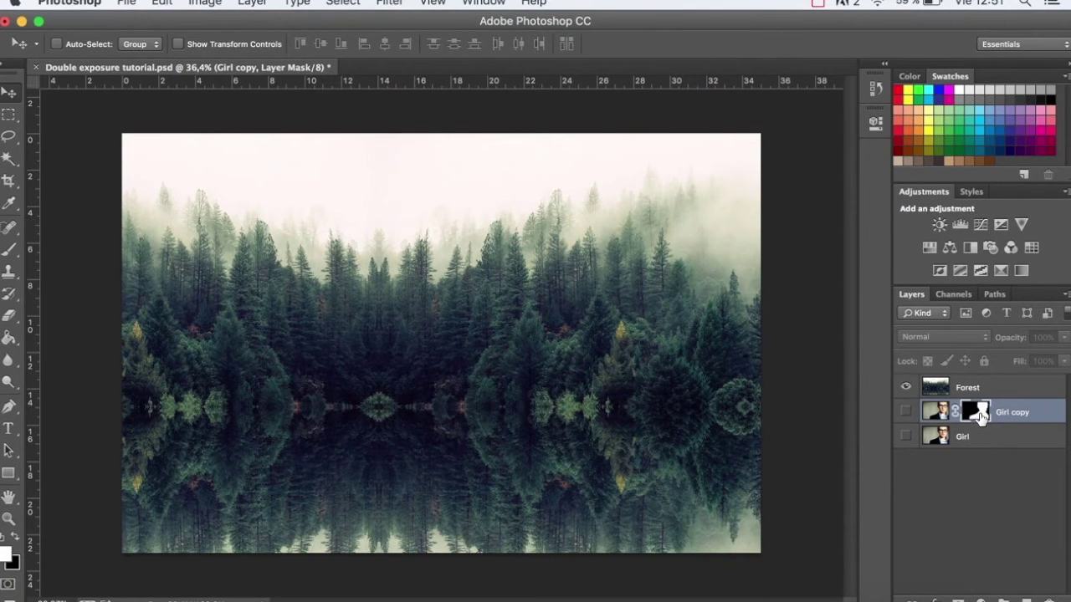
pyautogui.moveTo(978, 418)
pyautogui.mouseDown()
pyautogui.moveTo(978, 389)
pyautogui.moveTo(977, 419)
pyautogui.mouseUp()
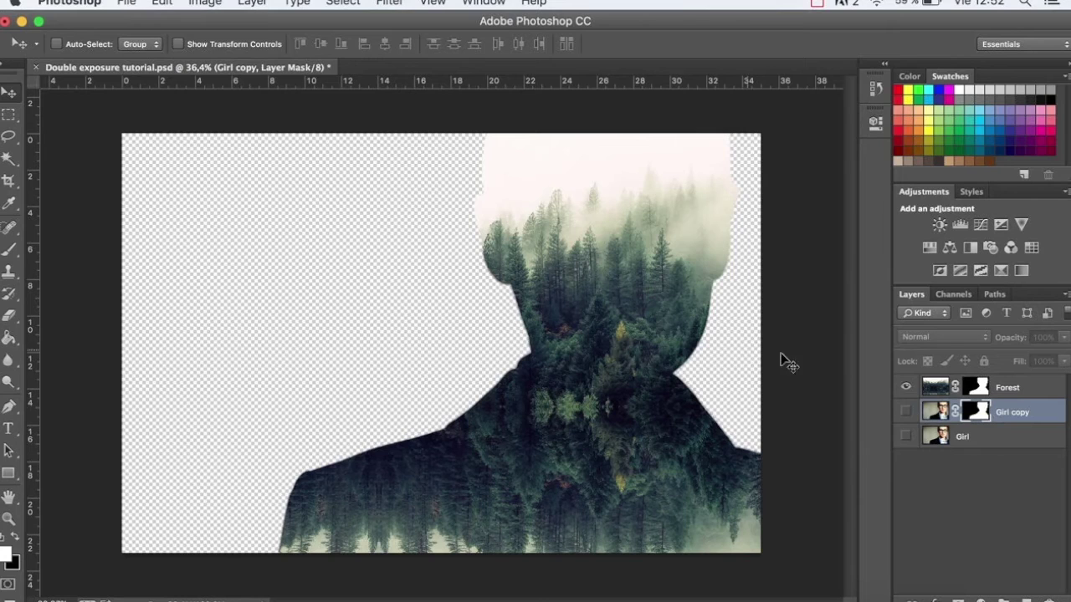
# Desaturate the Forest layer, hide it, then show and desaturate the Girl copy layer.
pyautogui.hotkey('alt', ']')
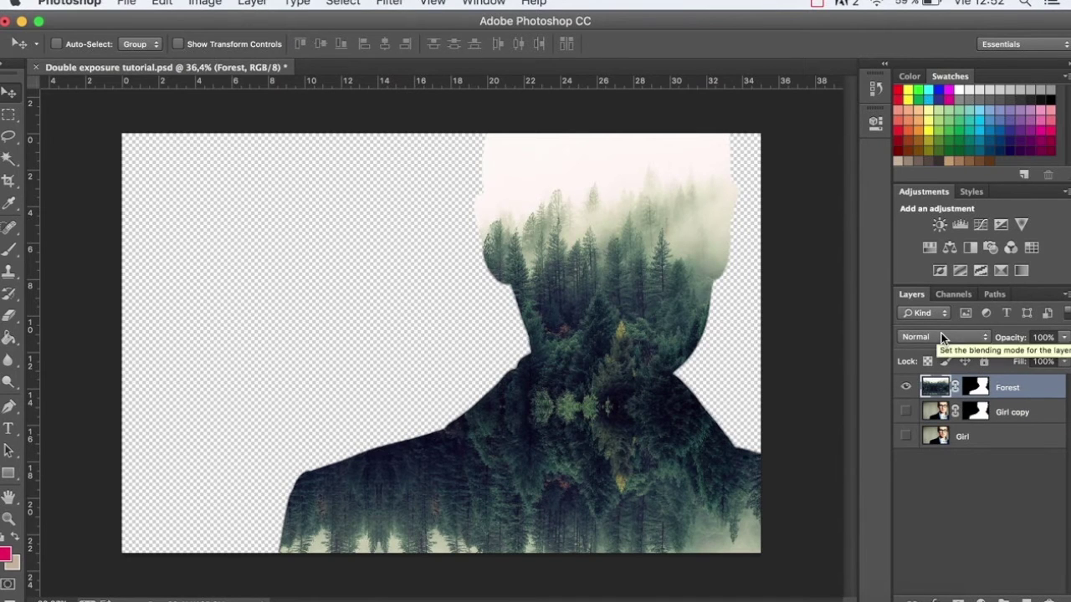
pyautogui.press('shift+super+u')
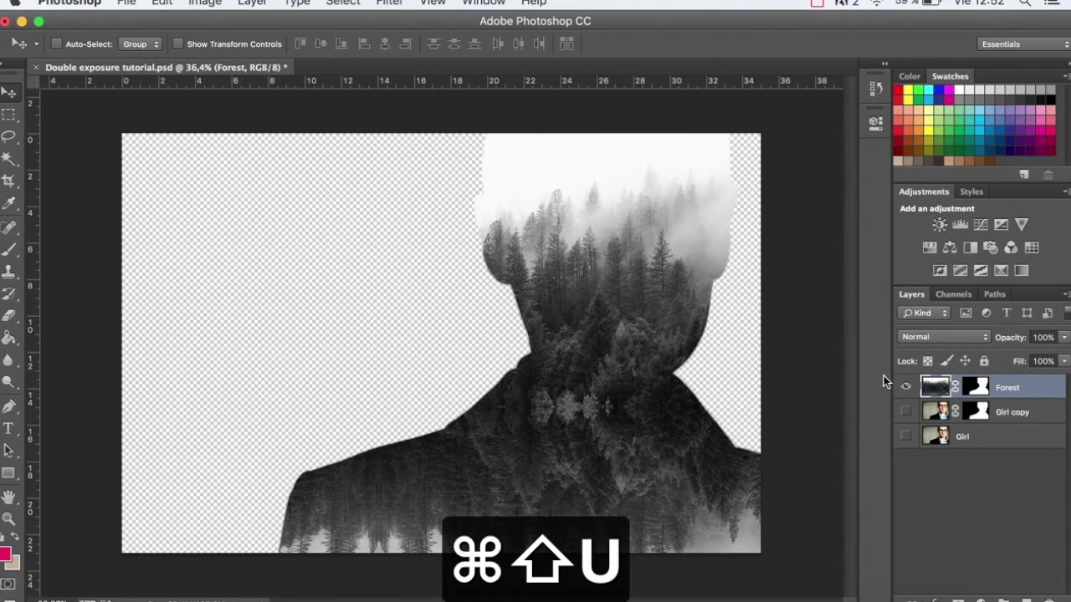
pyautogui.click(905, 387)
pyautogui.click(905, 410)
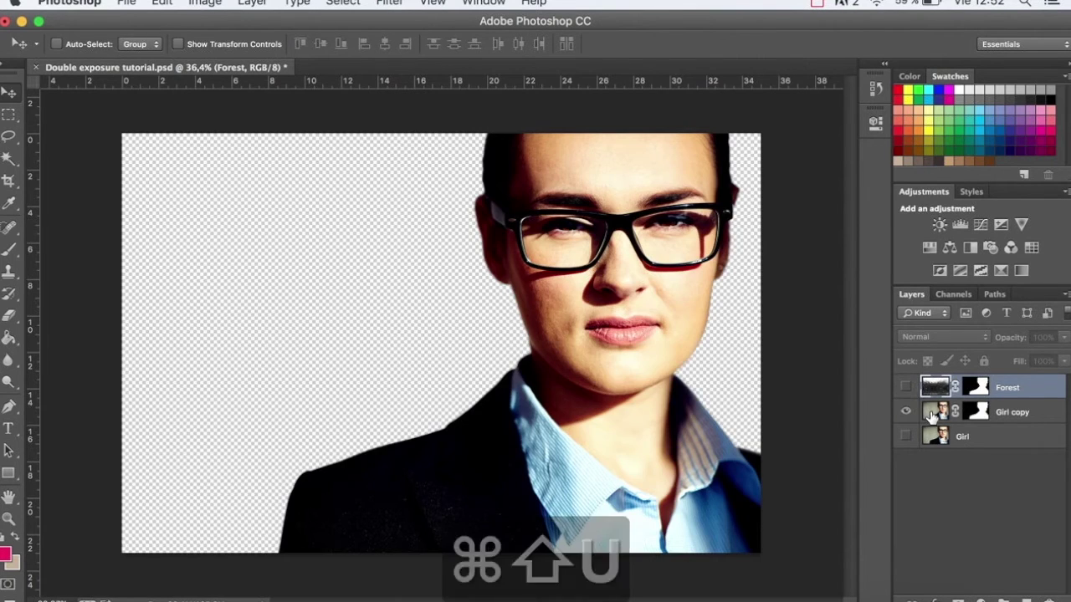
pyautogui.click(929, 418)
pyautogui.press('shift+super+u')
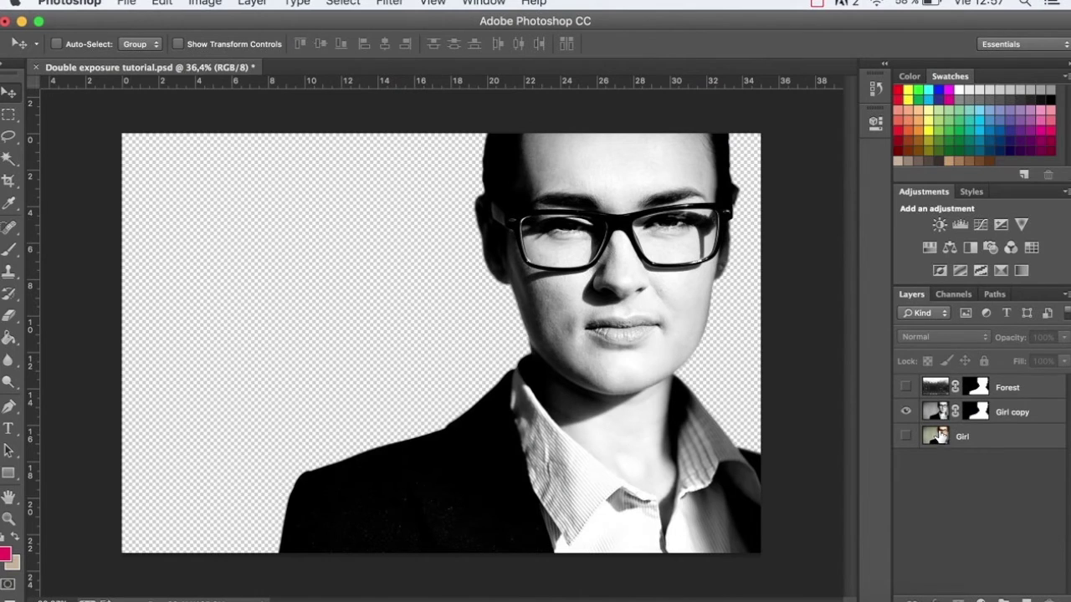
pyautogui.click(938, 411)
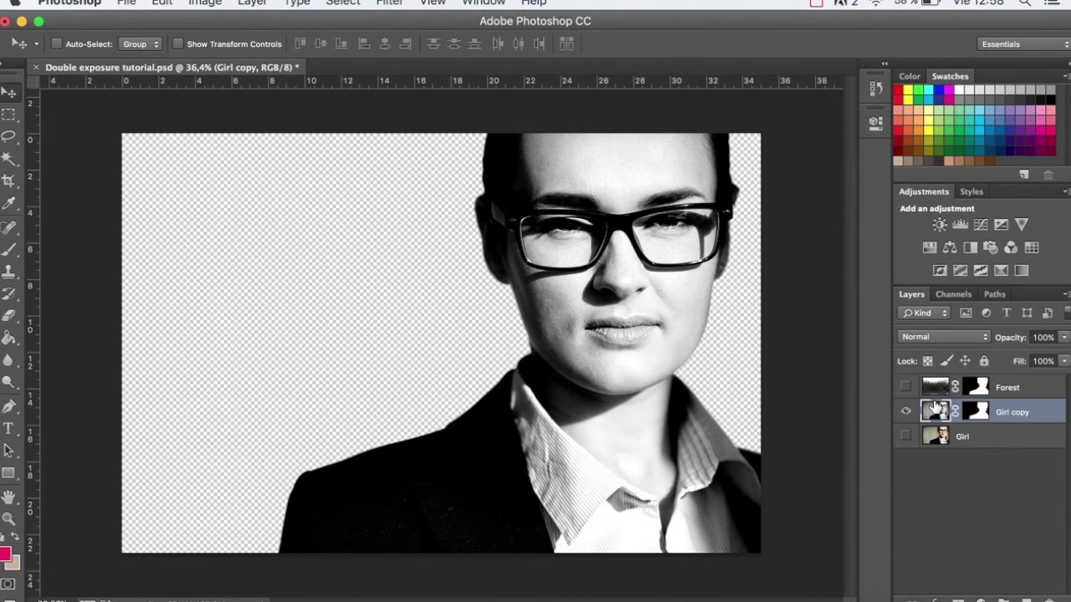
# Colorize Girl copy via Hue/Saturation with hue 220, saturation 10, lightness 0.
pyautogui.press('super+u')
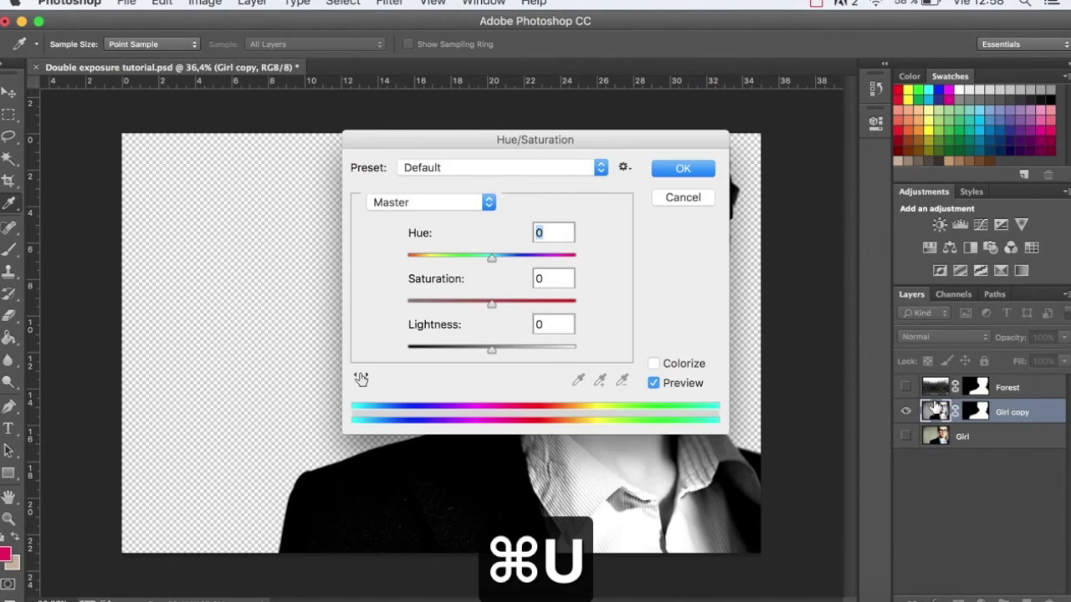
pyautogui.moveTo(584, 136); pyautogui.dragTo(347, 136)
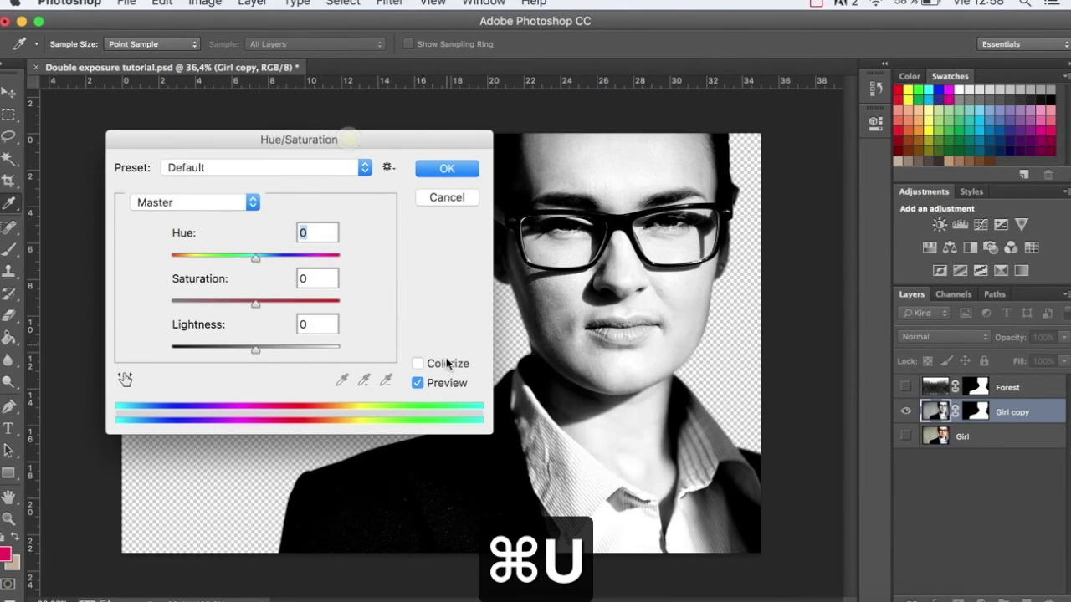
pyautogui.click(418, 365)
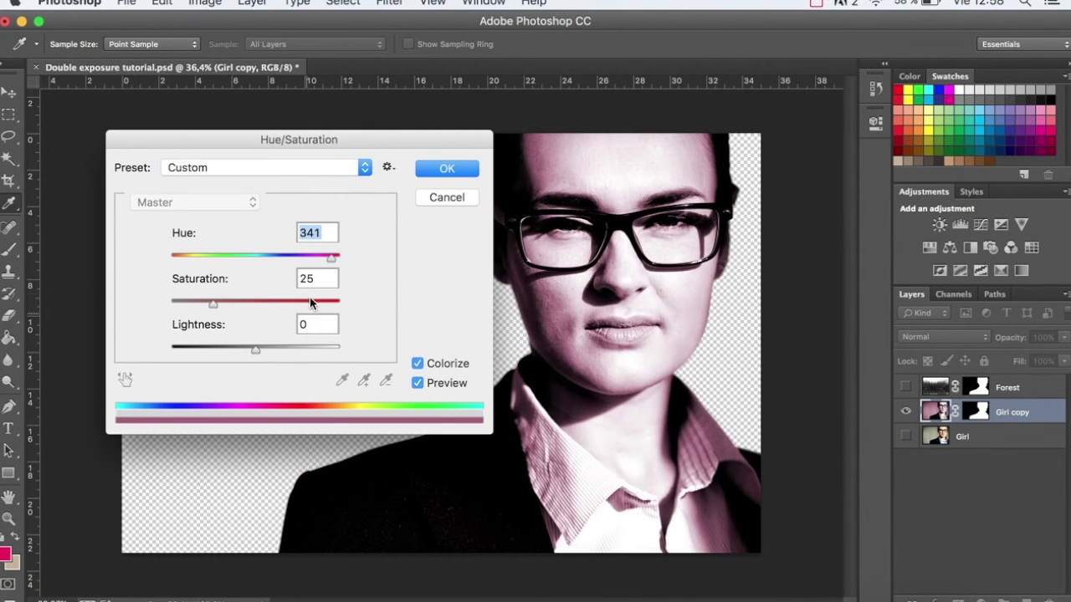
pyautogui.moveTo(302, 261); pyautogui.dragTo(274, 260)
pyautogui.click(211, 308)
pyautogui.moveTo(197, 304); pyautogui.dragTo(187, 302)
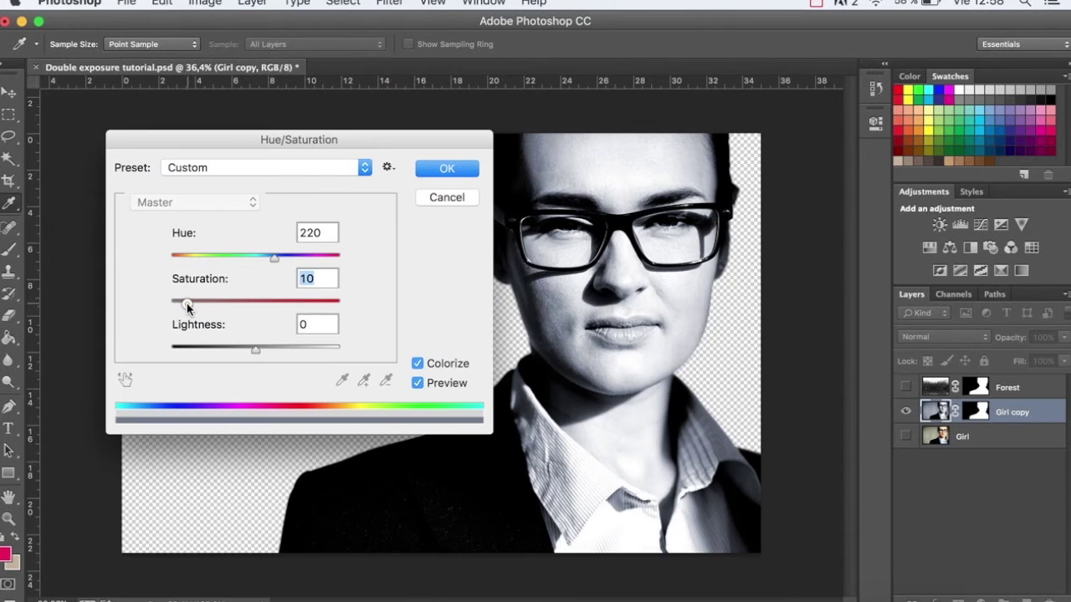
pyautogui.click(445, 169)
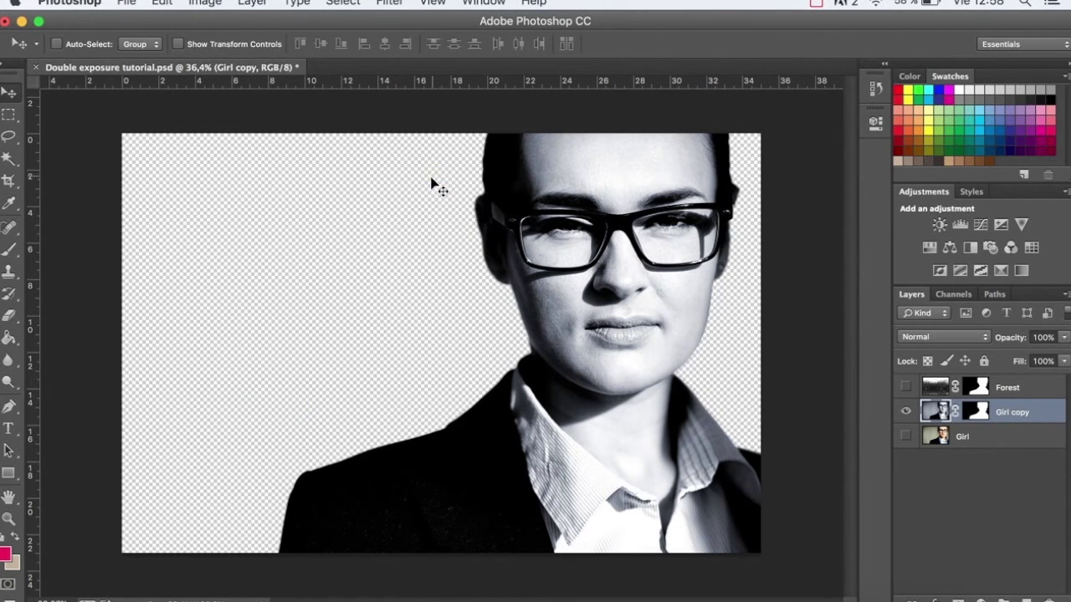
# Show Forest, move Girl copy above it, and set Girl copy's blend mode to Screen.
pyautogui.click(907, 388)
pyautogui.moveTo(934, 414)
pyautogui.mouseDown()
pyautogui.moveTo(937, 391)
pyautogui.moveTo(940, 400)
pyautogui.mouseUp()
pyautogui.click(930, 338)
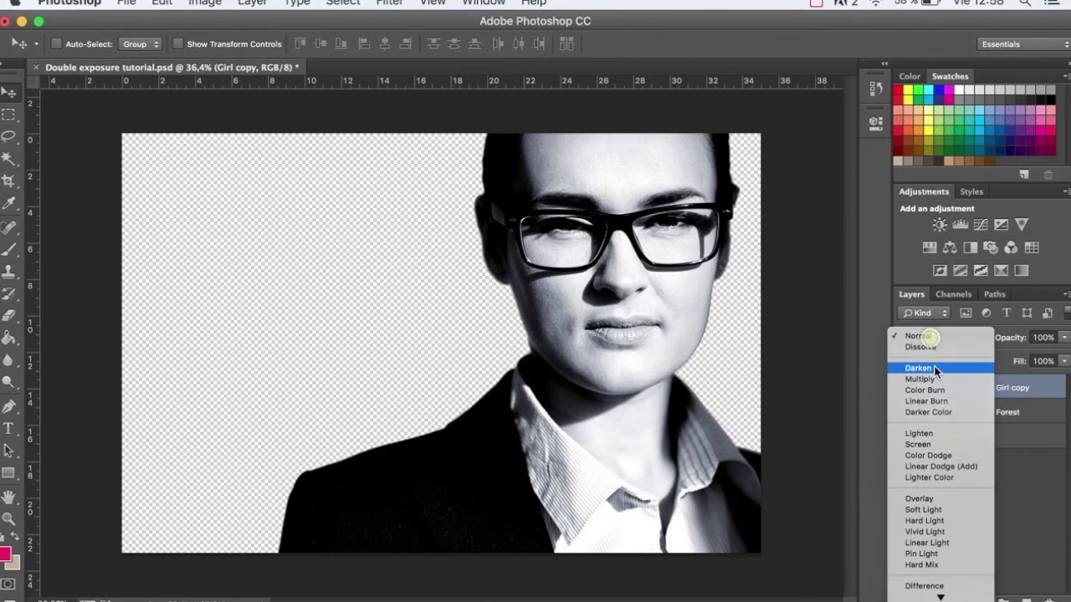
pyautogui.click(923, 445)
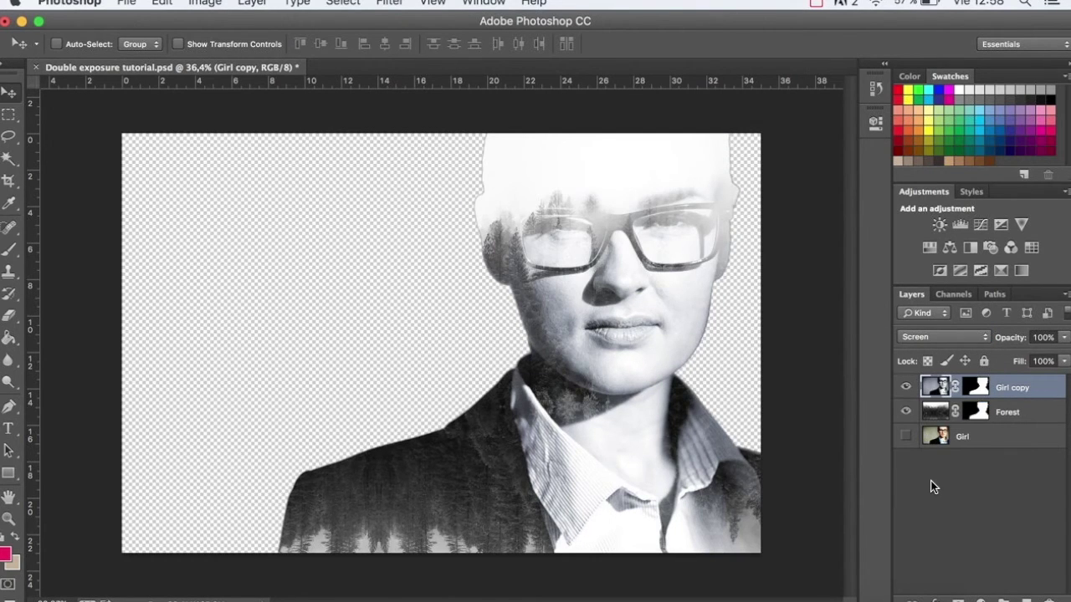
# Add a new layer above Girl and fill the whole canvas with sampled white, then deselect.
pyautogui.click(976, 445)
pyautogui.click(1026, 601)
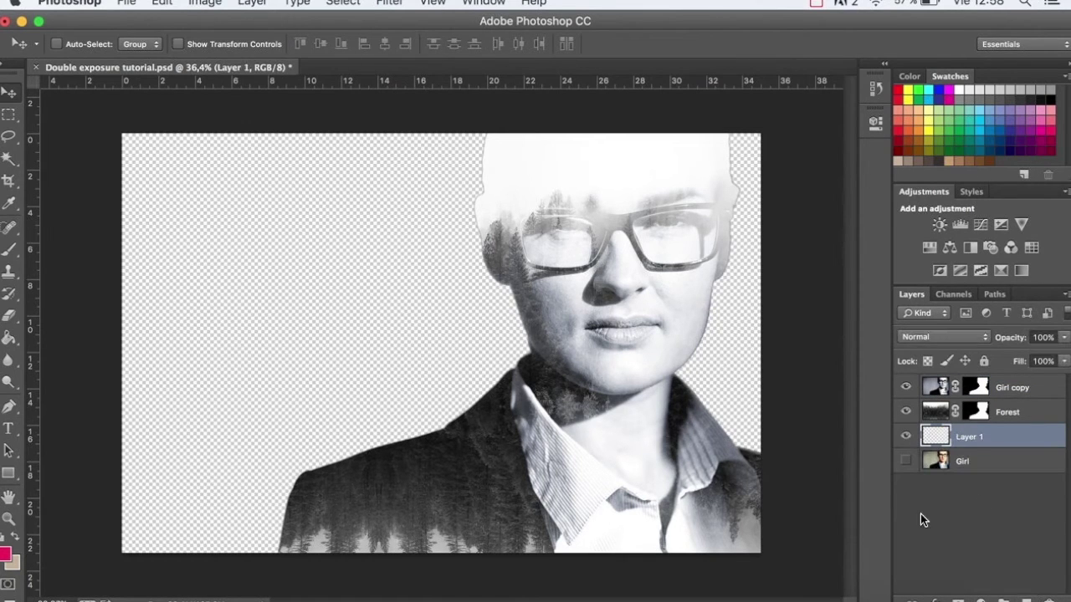
pyautogui.press('m')
pyautogui.moveTo(117, 125); pyautogui.dragTo(778, 545)
pyautogui.press('i')
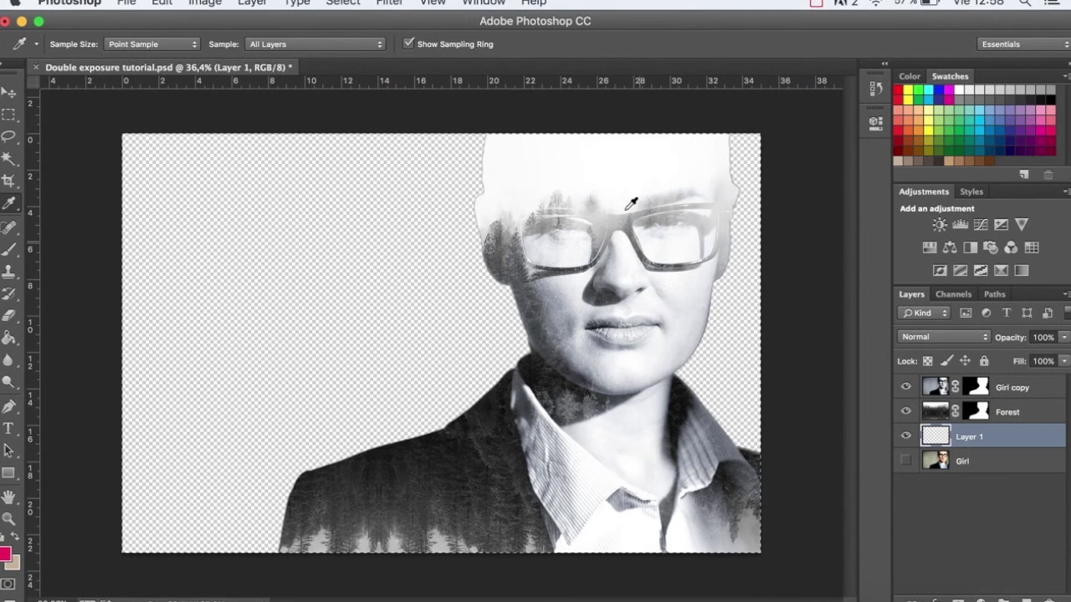
pyautogui.click(609, 167)
pyautogui.hotkey('alt', 'BackSpace')
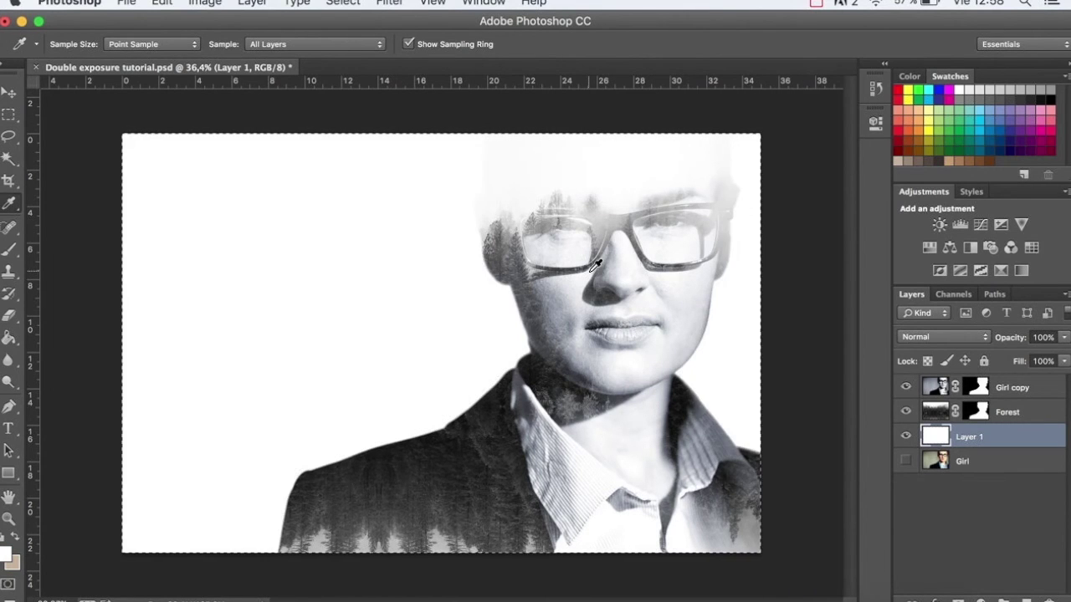
pyautogui.click(507, 173)
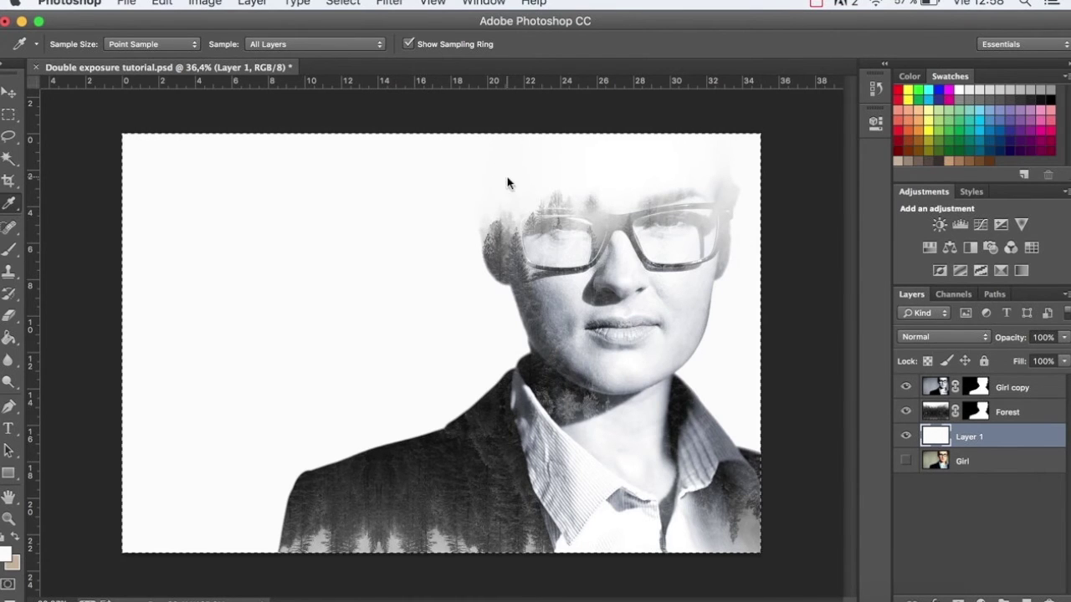
pyautogui.press('super+d')
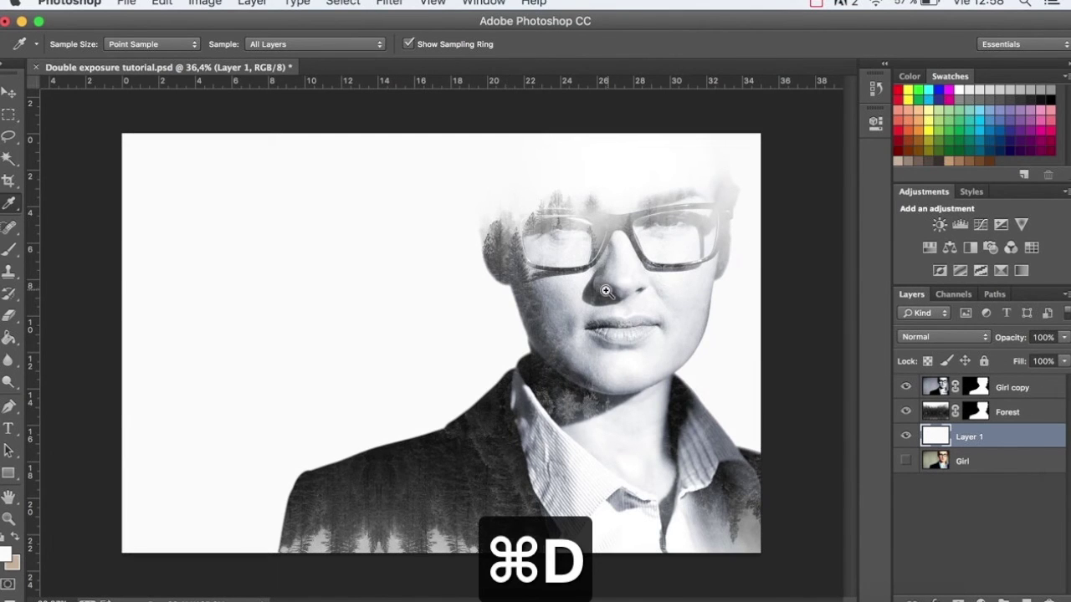
pyautogui.moveTo(606, 290); pyautogui.dragTo(590, 306)
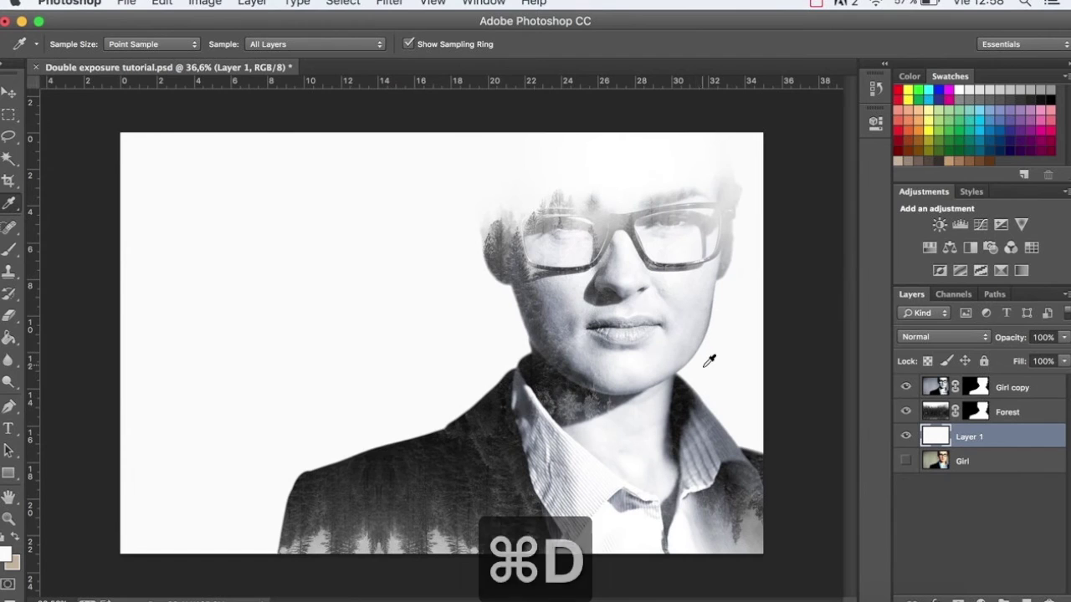
# Move the Forest layer slightly right and down inside the silhouette.
pyautogui.click(943, 417)
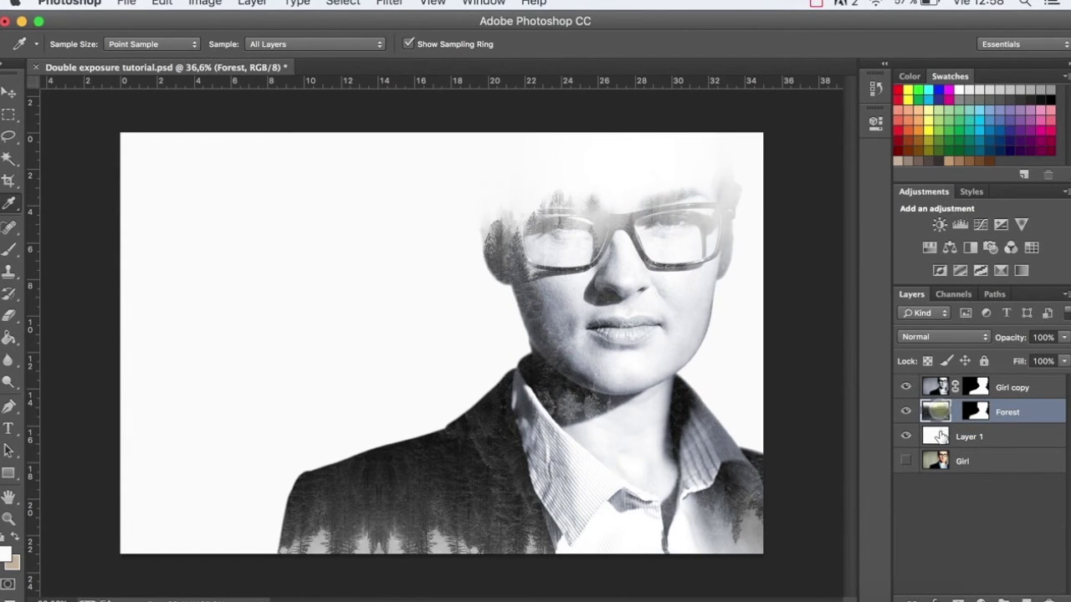
pyautogui.press('v')
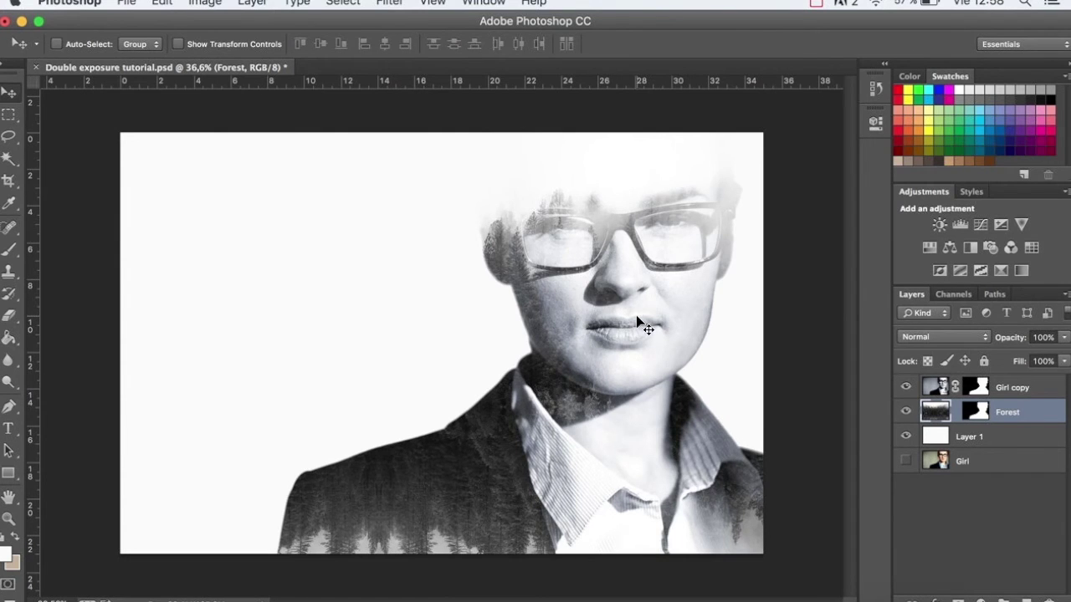
pyautogui.moveTo(638, 318); pyautogui.dragTo(671, 345)
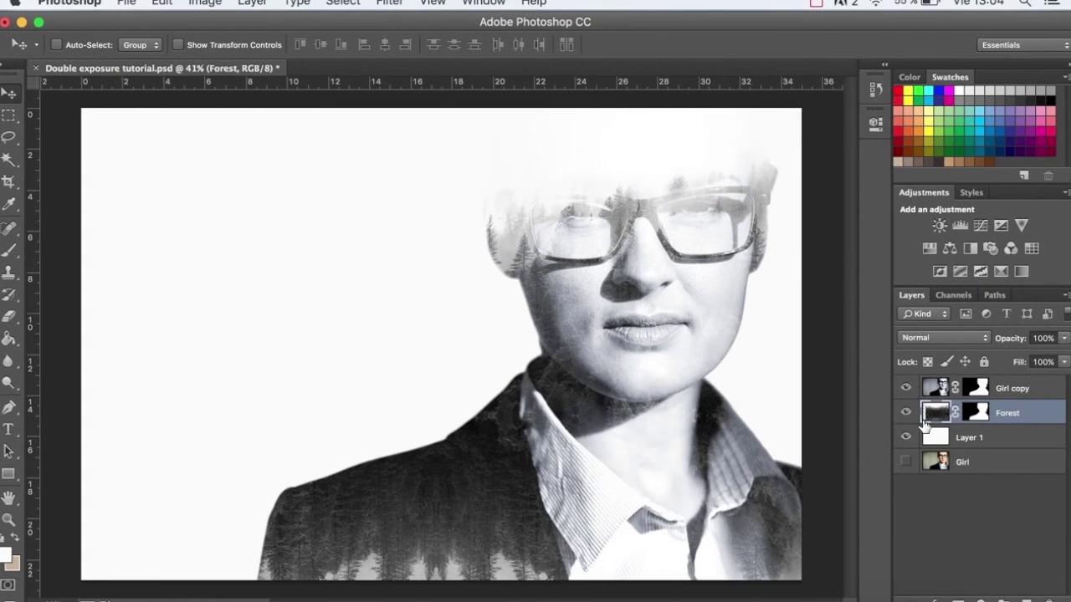
# Target the Girl copy mask, zoom in on the face, and set a 0% hardness brush.
pyautogui.click(977, 390)
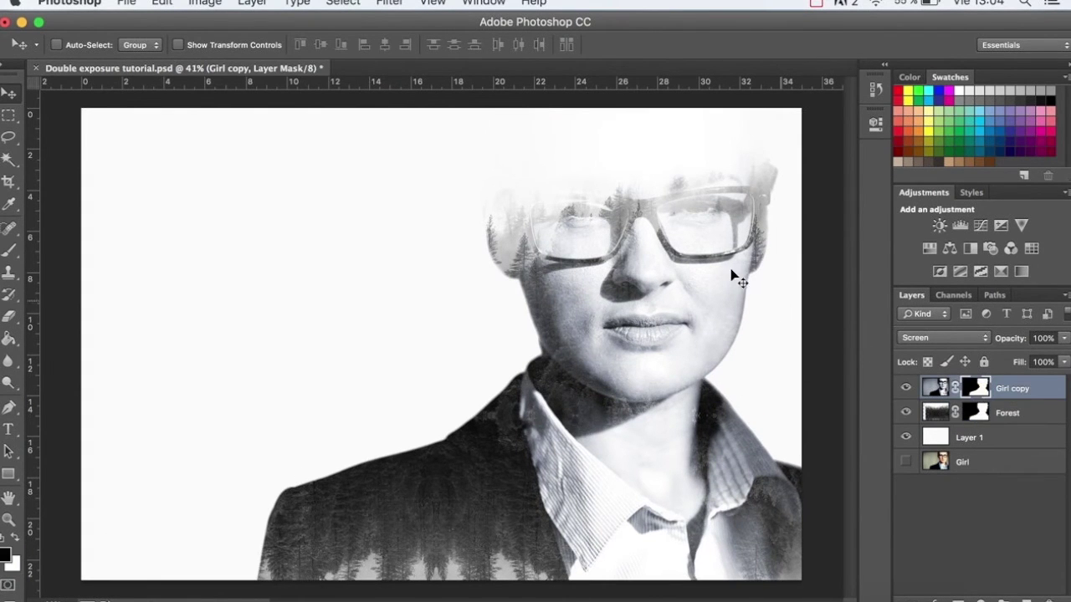
pyautogui.moveTo(665, 153); pyautogui.dragTo(532, 291)
pyautogui.press('b')
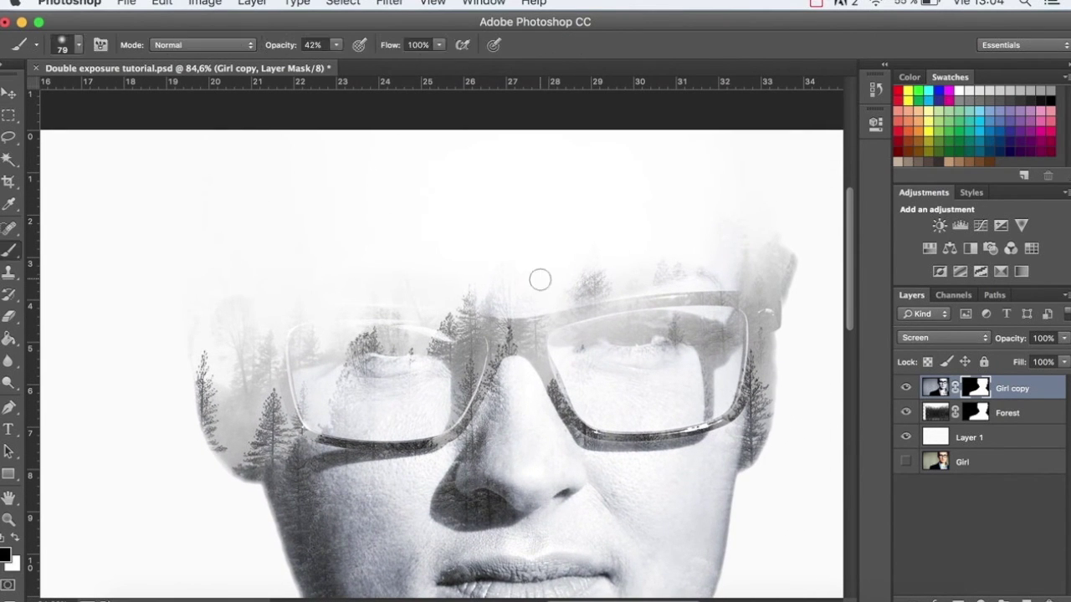
pyautogui.click(81, 44)
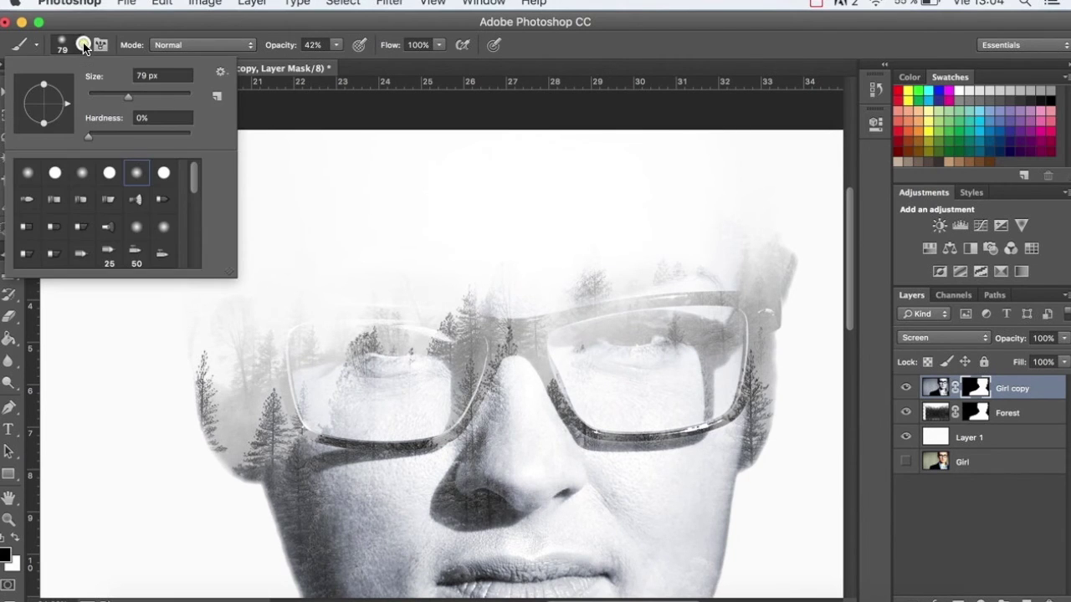
pyautogui.click(91, 139)
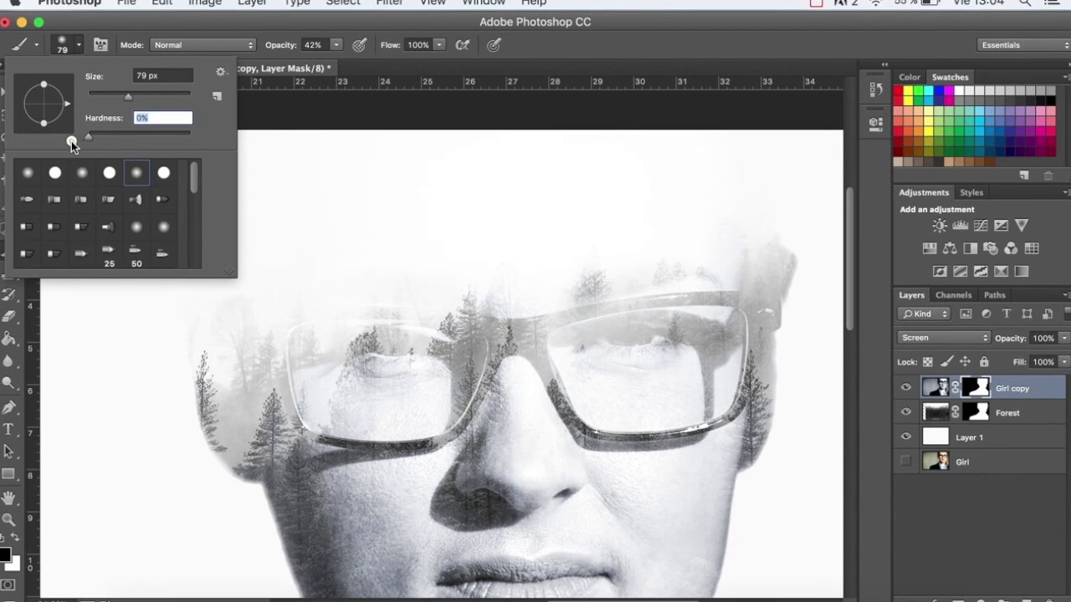
pyautogui.click(320, 18)
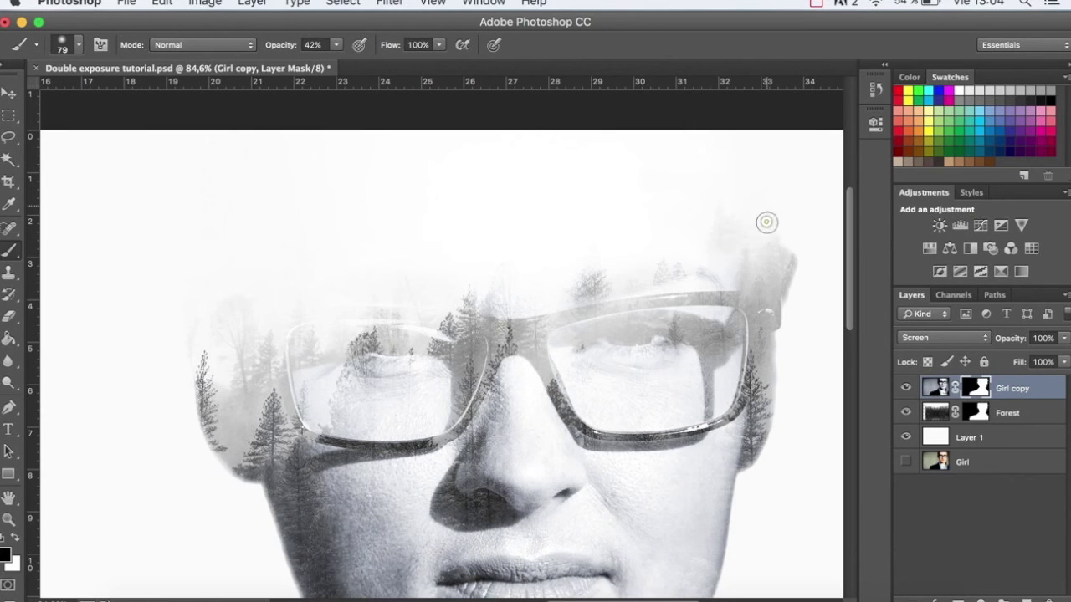
# Paint the mask at 42% opacity to reveal trees around the hair, undoing the lens stroke.
pyautogui.click(745, 241)
pyautogui.click(719, 255)
pyautogui.moveTo(708, 204); pyautogui.dragTo(661, 242)
pyautogui.moveTo(248, 314); pyautogui.dragTo(231, 362)
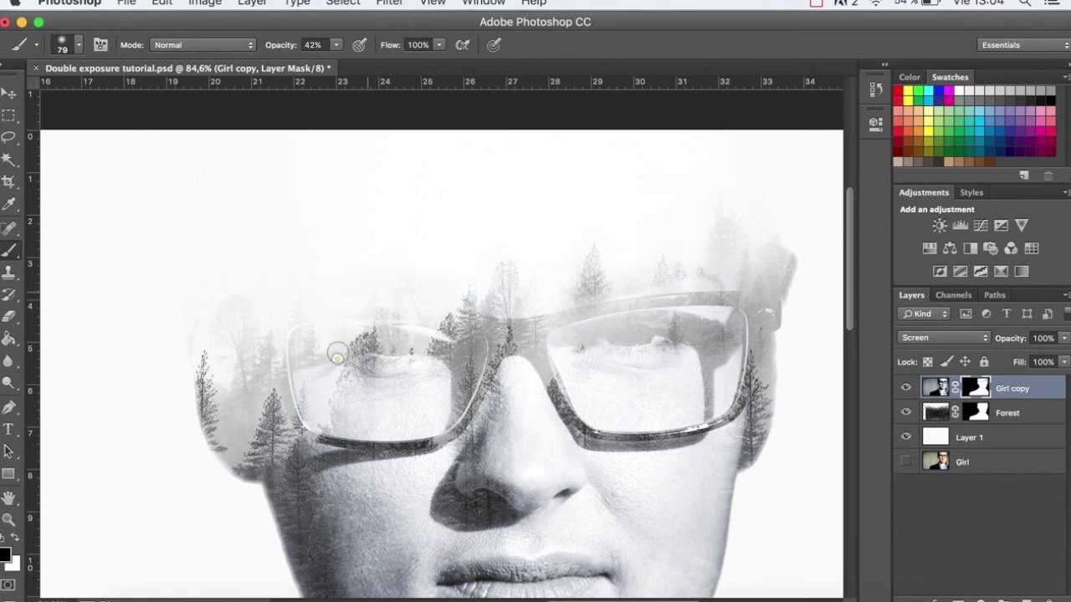
pyautogui.moveTo(334, 410)
pyautogui.mouseDown()
pyautogui.moveTo(357, 393)
pyautogui.moveTo(406, 342)
pyautogui.mouseUp()
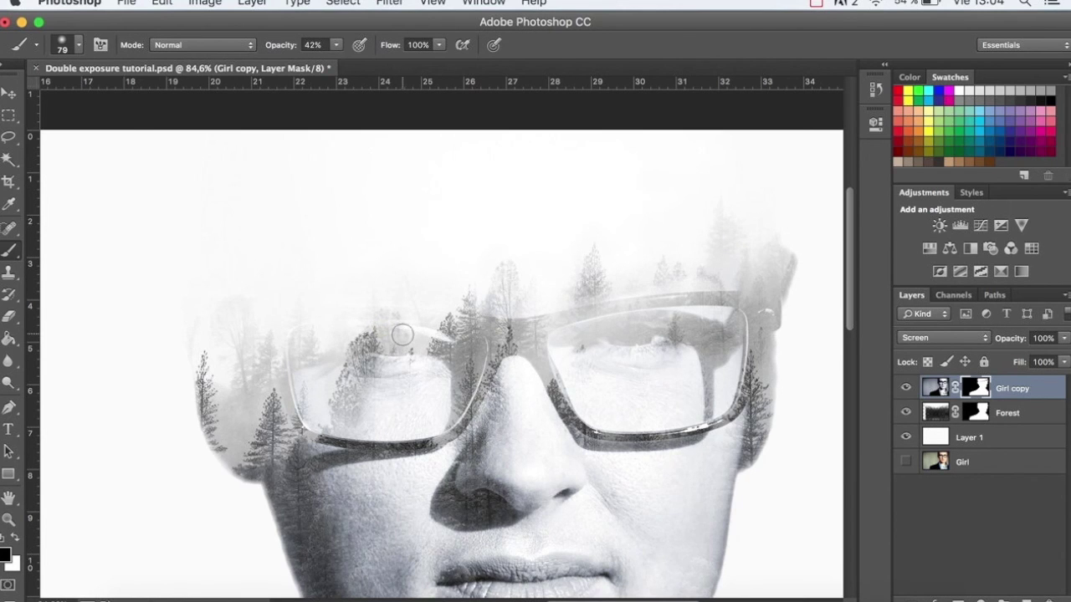
pyautogui.press('super+z')
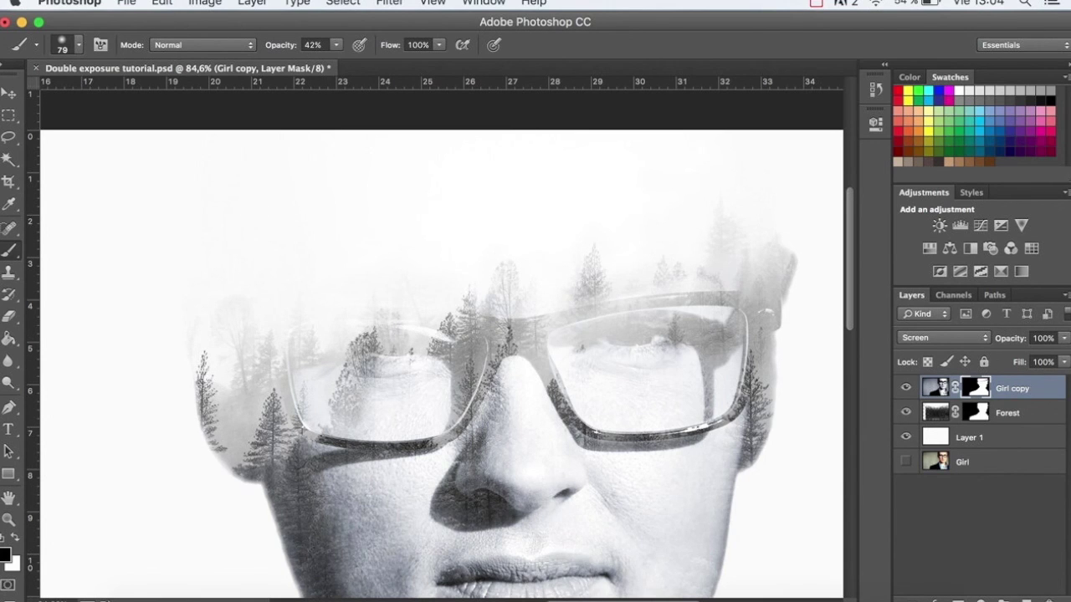
# Set the brush to 24% opacity and 138 px size.
pyautogui.click(337, 44)
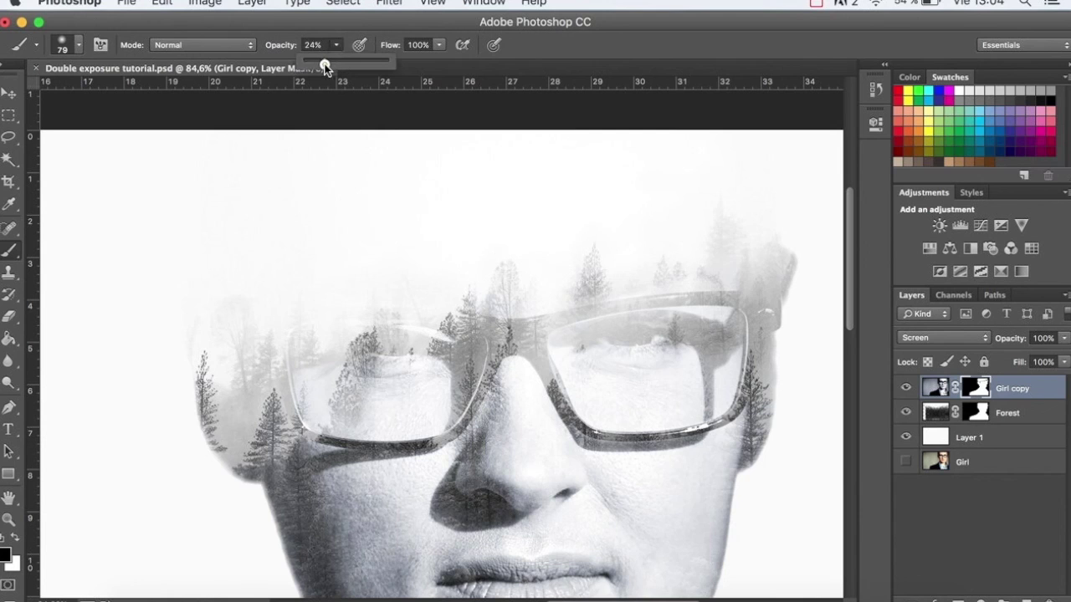
pyautogui.click(71, 45)
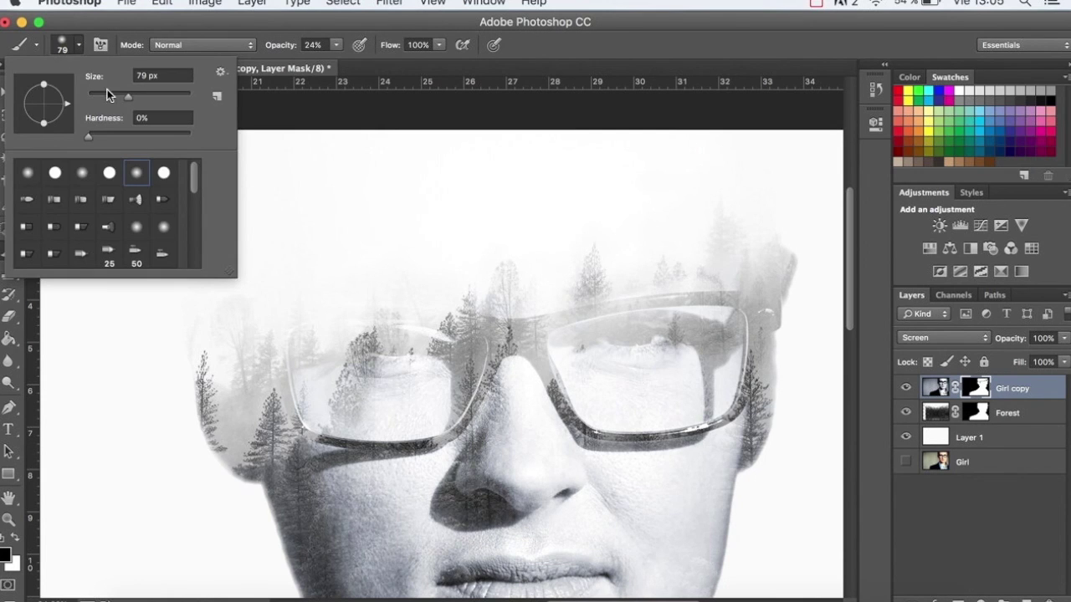
pyautogui.moveTo(136, 98); pyautogui.dragTo(144, 100)
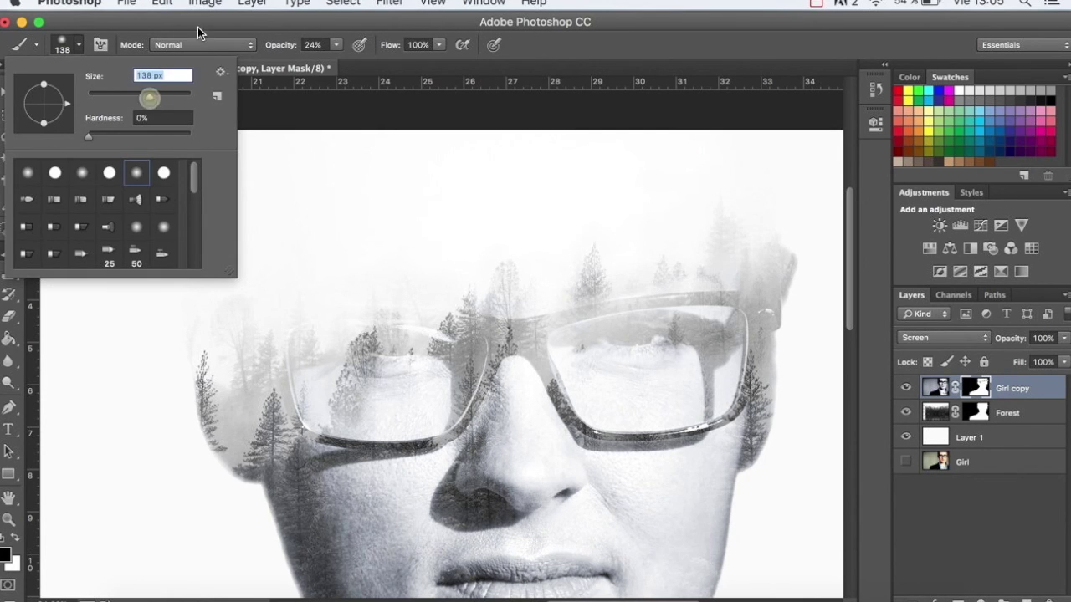
pyautogui.press('Return')
# Paint forest softly into both lenses and above the glasses frames.
pyautogui.moveTo(351, 404); pyautogui.dragTo(360, 386)
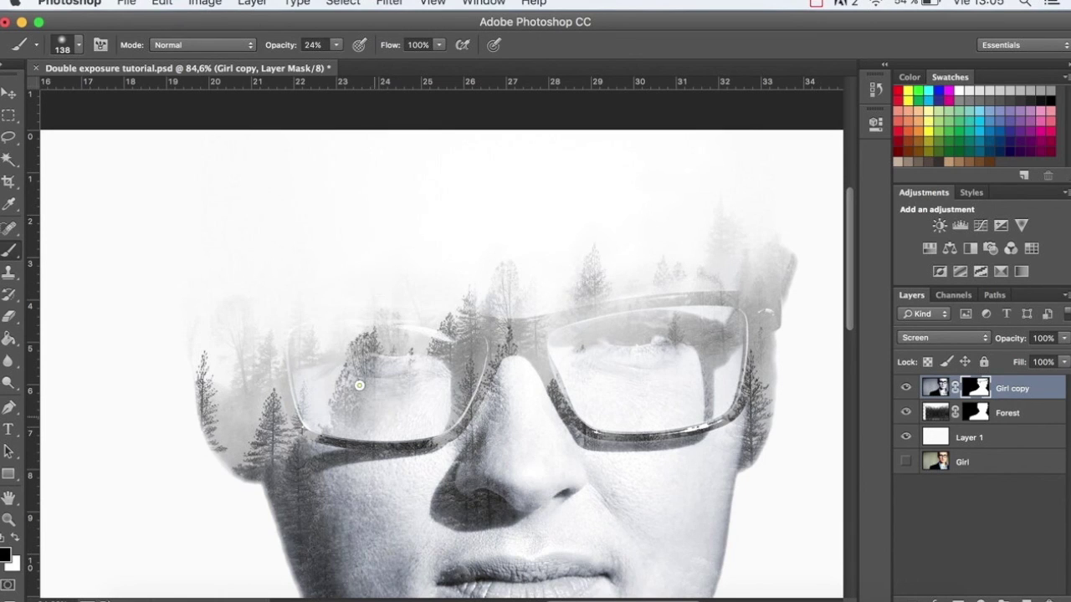
pyautogui.moveTo(513, 271); pyautogui.dragTo(581, 288)
pyautogui.moveTo(644, 338)
pyautogui.mouseDown()
pyautogui.moveTo(597, 332)
pyautogui.moveTo(630, 345)
pyautogui.moveTo(708, 327)
pyautogui.moveTo(693, 292)
pyautogui.mouseUp()
pyautogui.scroll(-5, 533, 371)
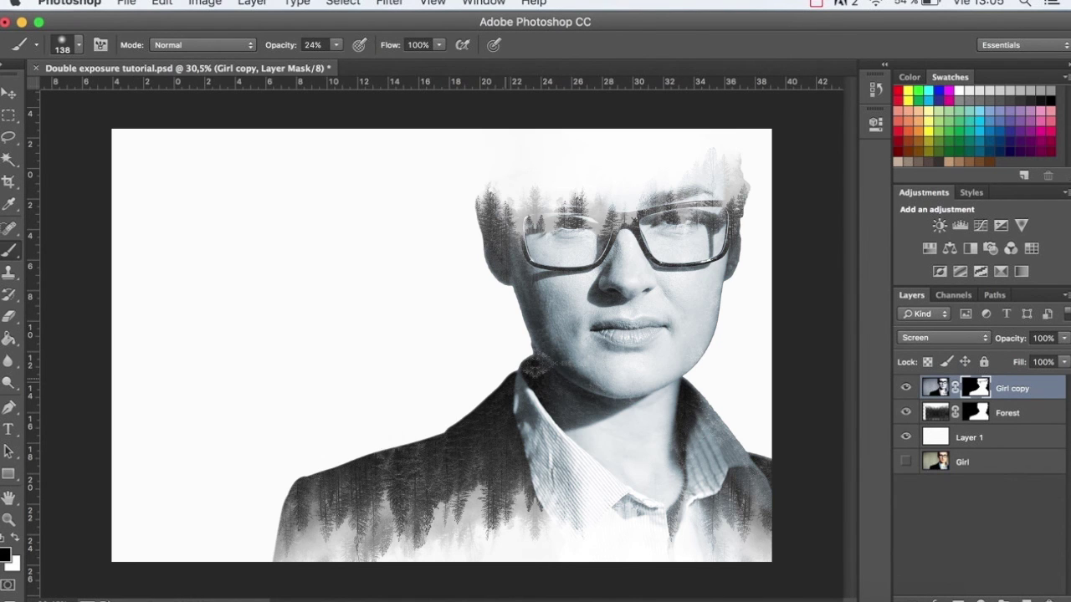
pyautogui.scroll(3, 449, 353)
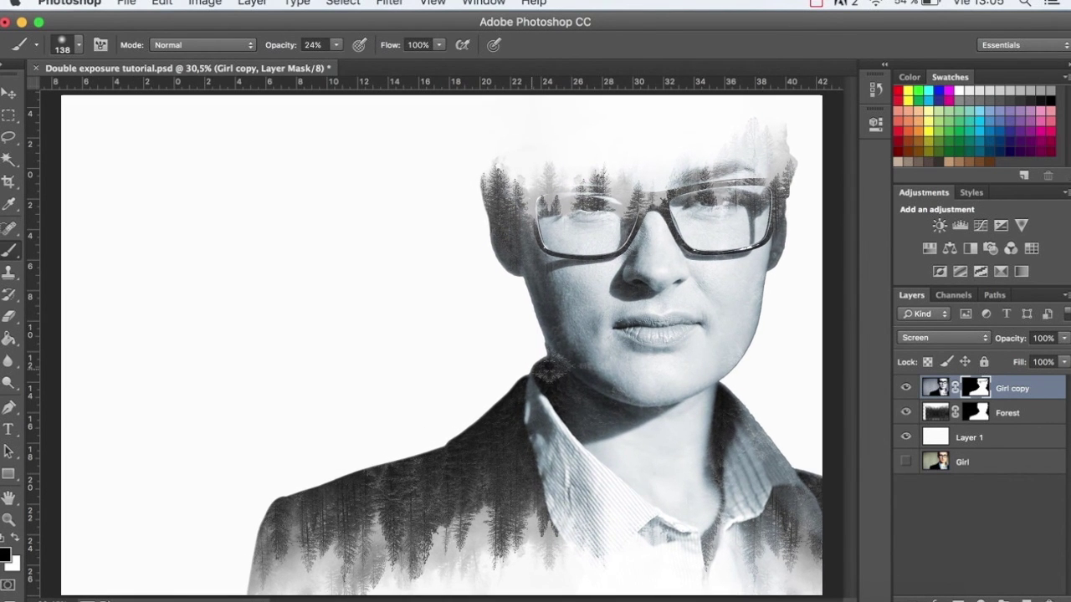